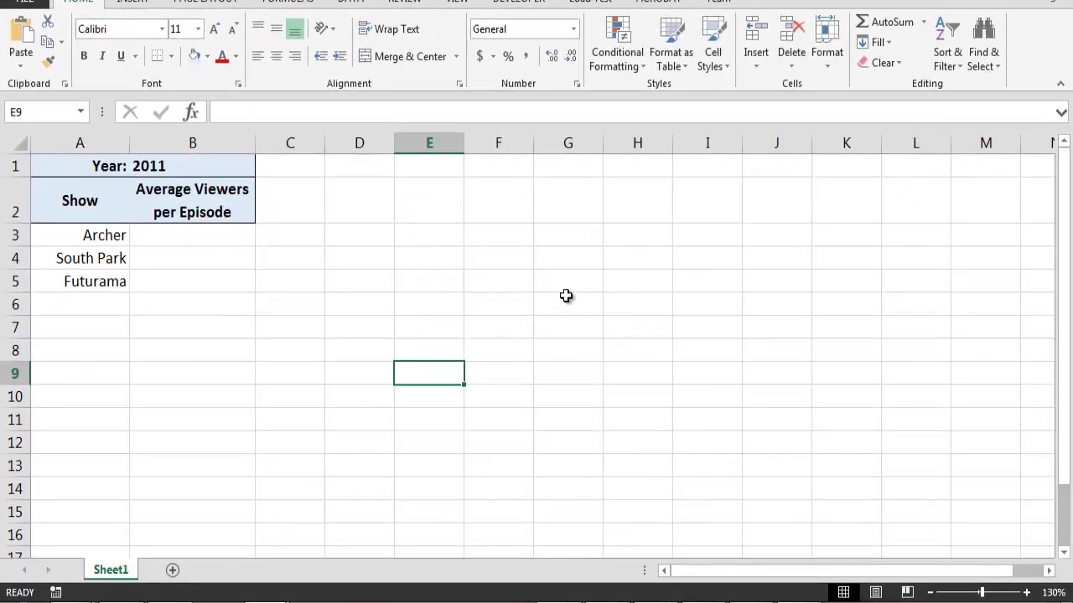
Insert a blank worksheet before Sheet1 and delete it again.
left_click(759, 59)
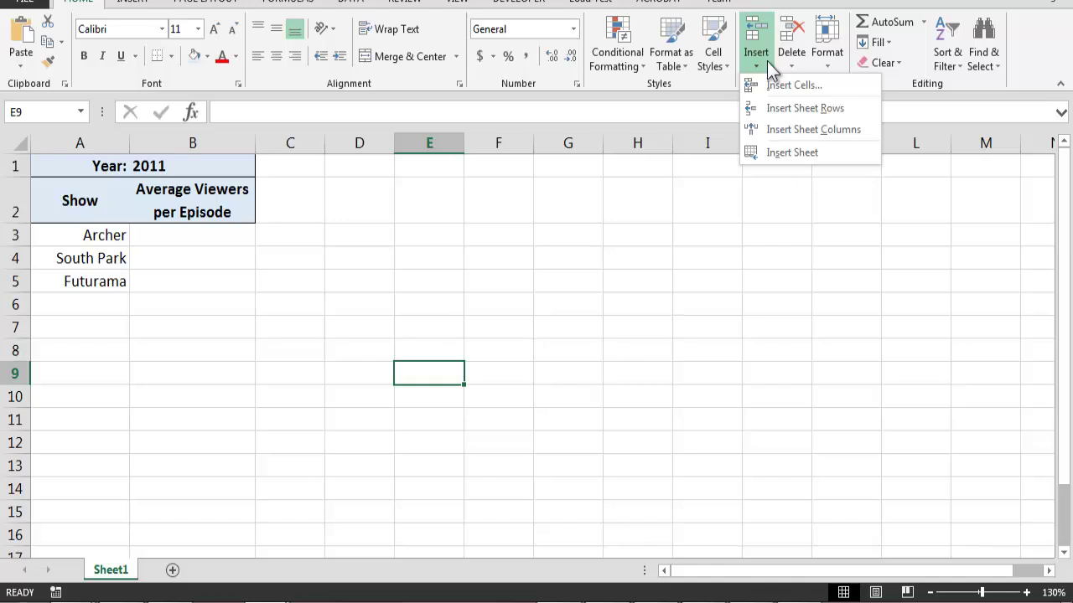
left_click(826, 153)
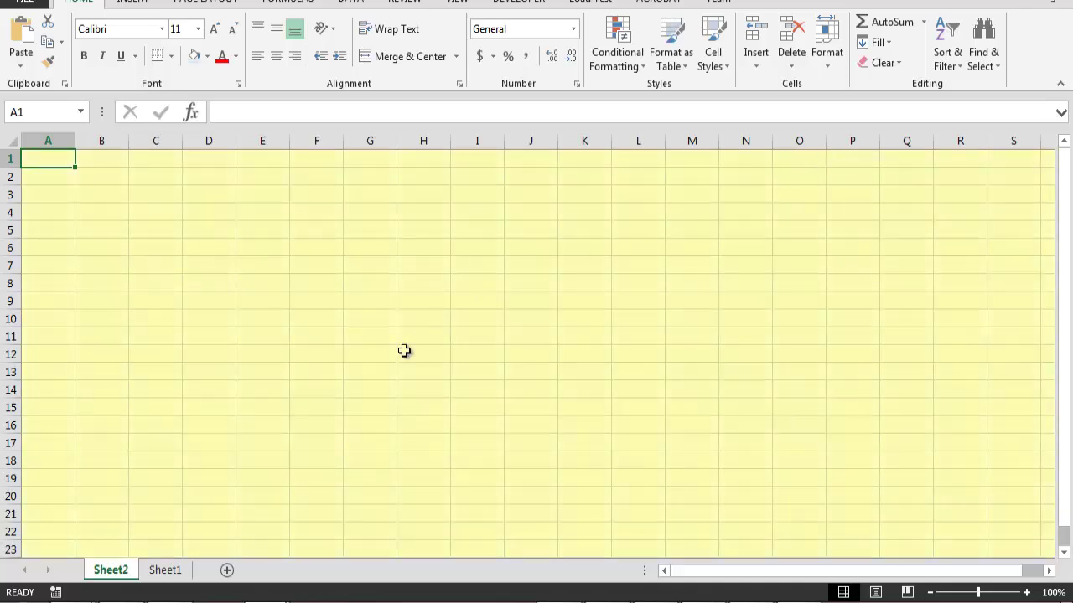
right_click(115, 574)
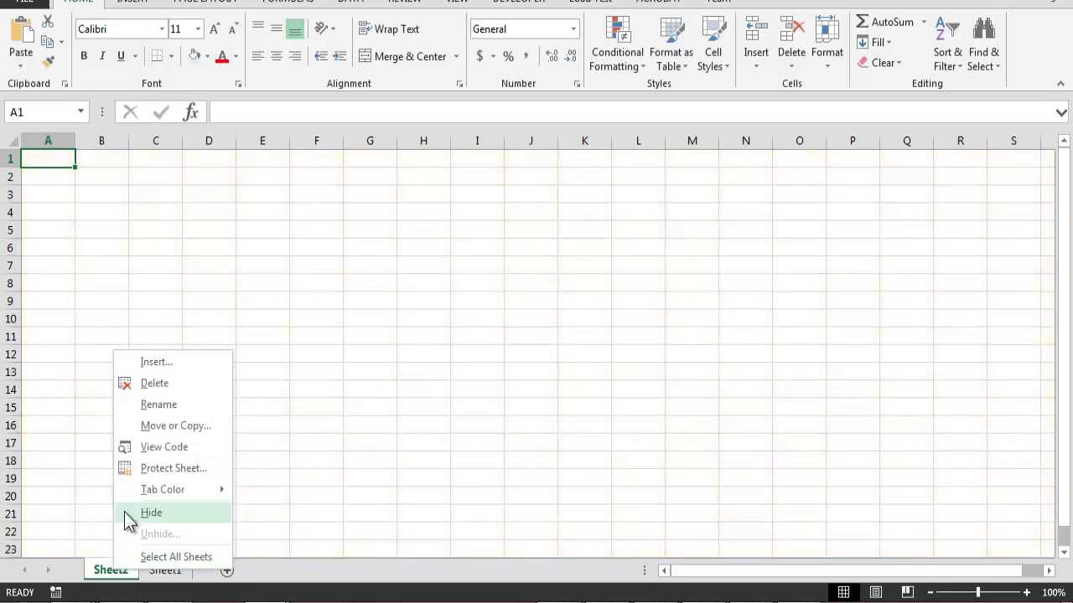
left_click(168, 386)
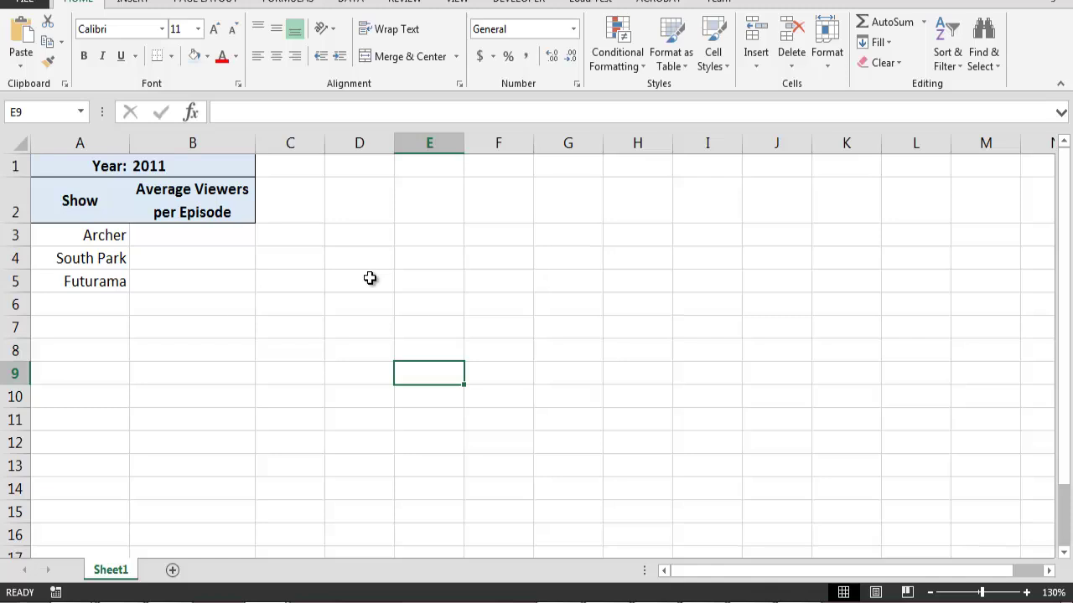
Add another new worksheet in front of Sheet1 and remove it from the workbook.
key("shift+F11")
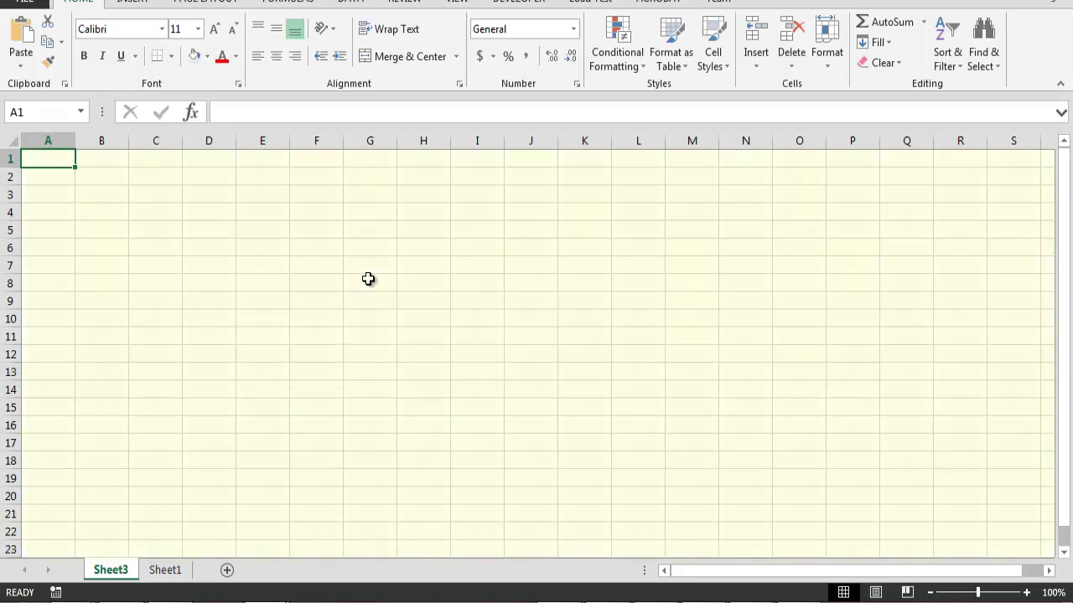
right_click(126, 569)
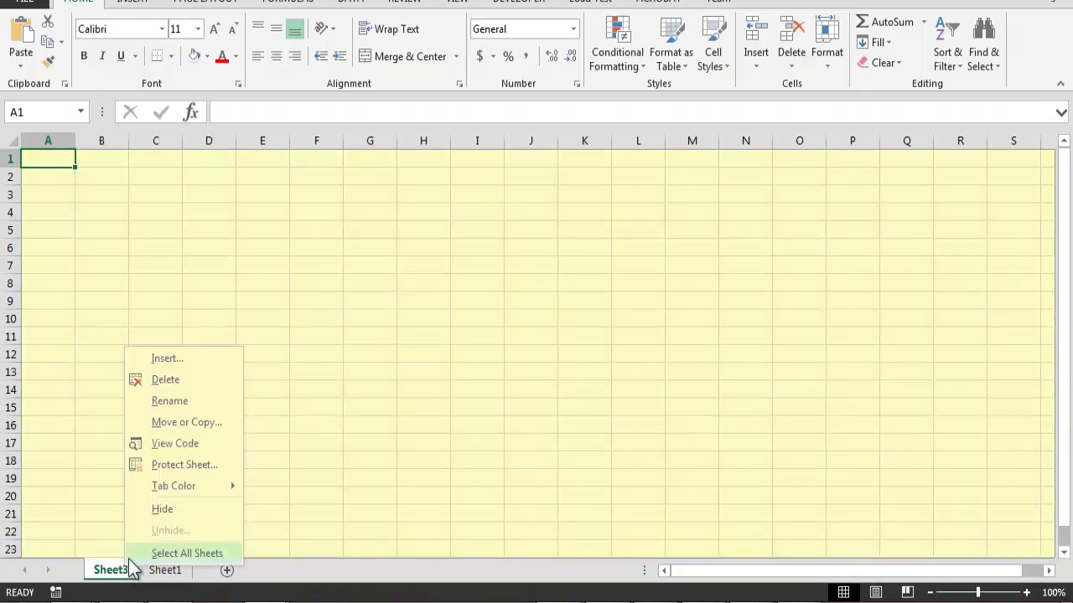
left_click(181, 380)
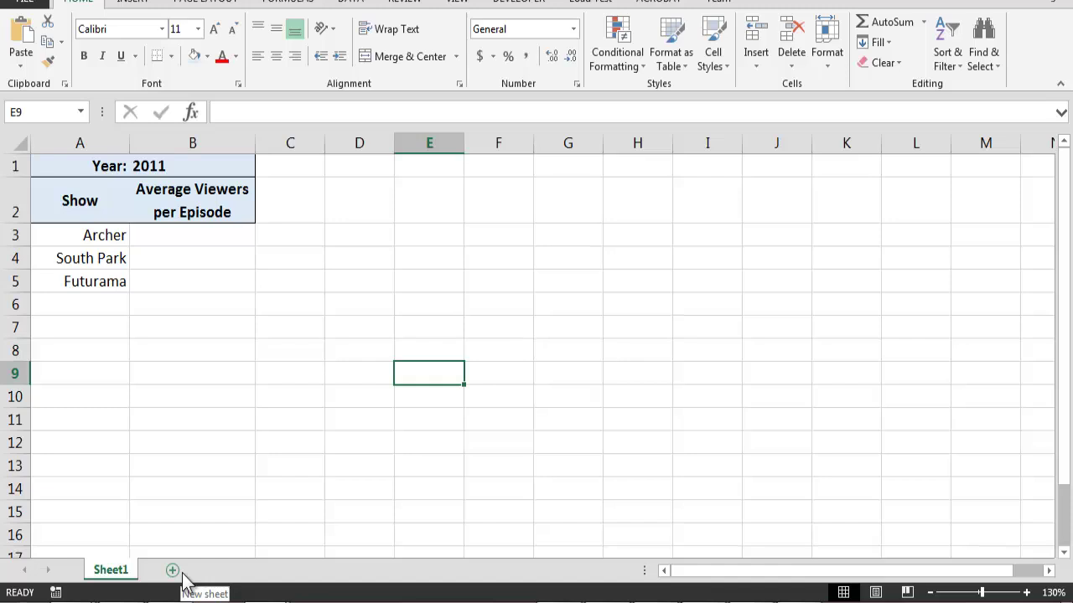
Add three blank worksheets one after another behind Sheet1.
left_click(176, 572)
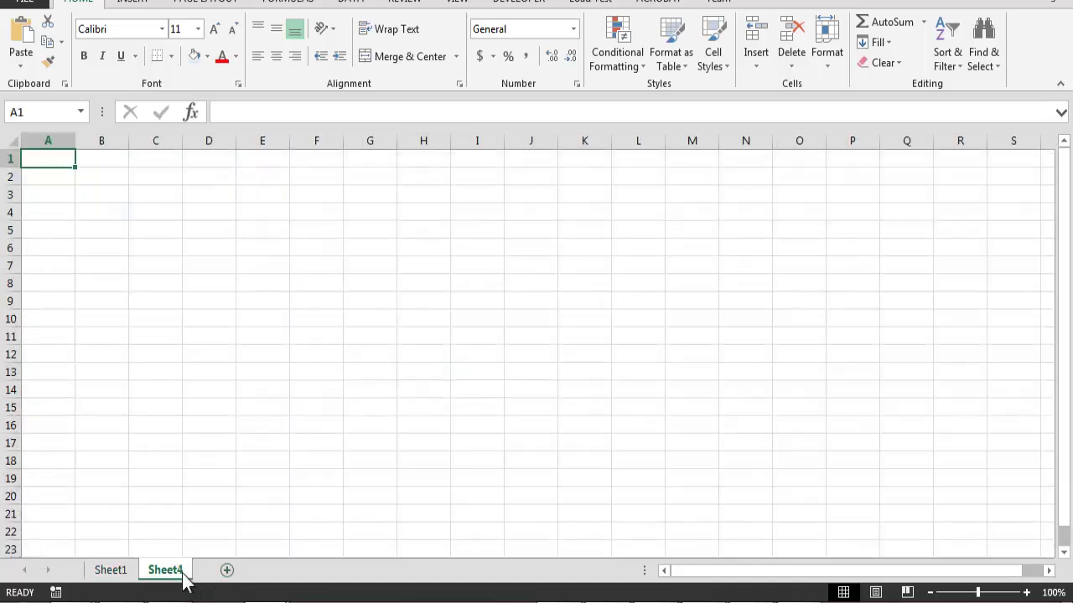
left_click(228, 573)
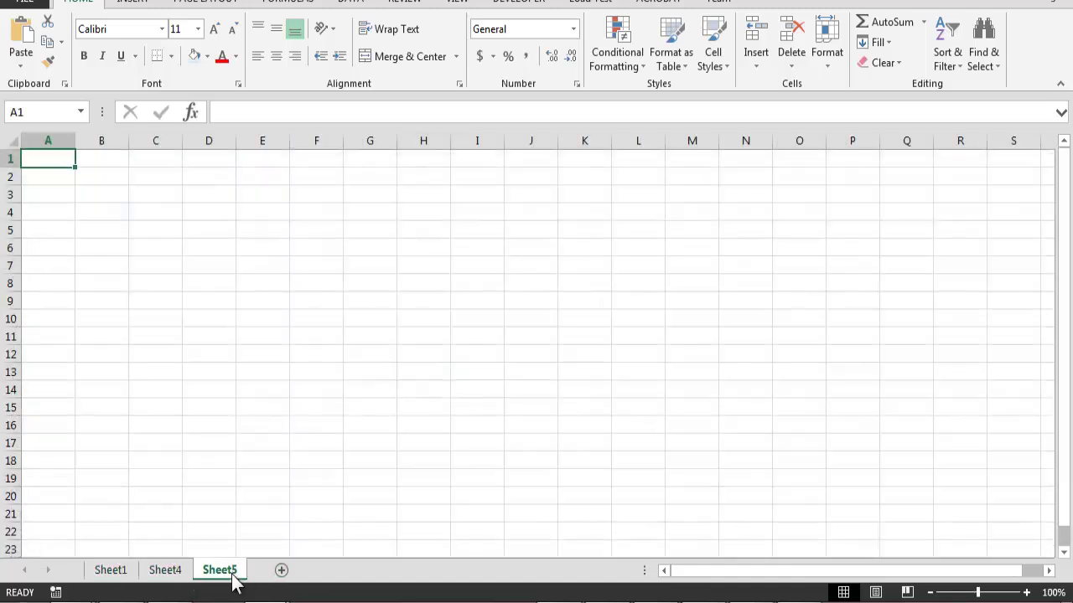
left_click(281, 572)
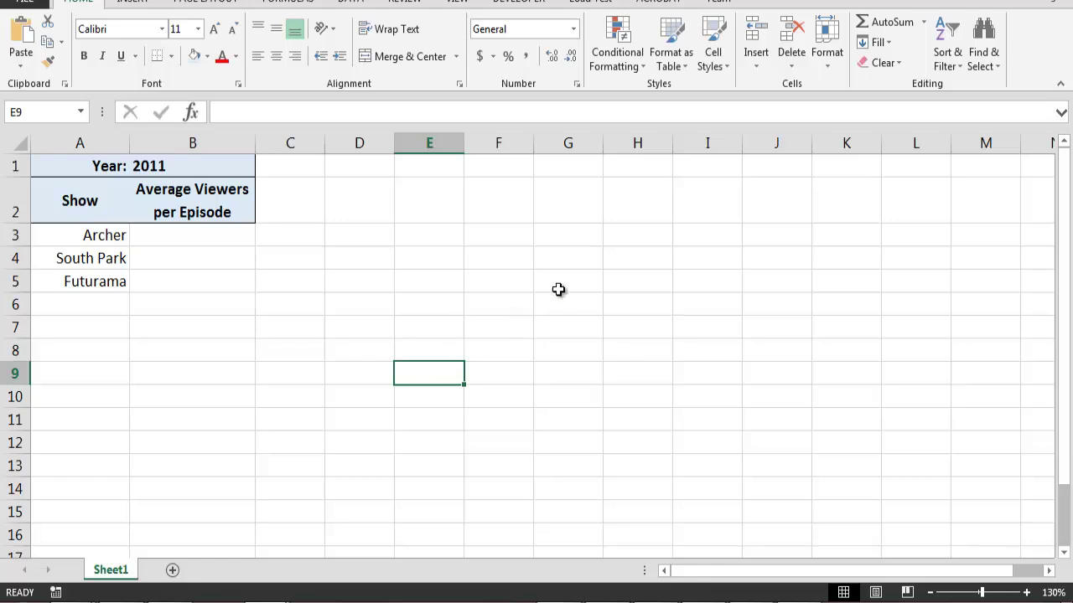
Create a copy of Sheet1 at the end of the Toons.xlsx workbook.
left_click(833, 67)
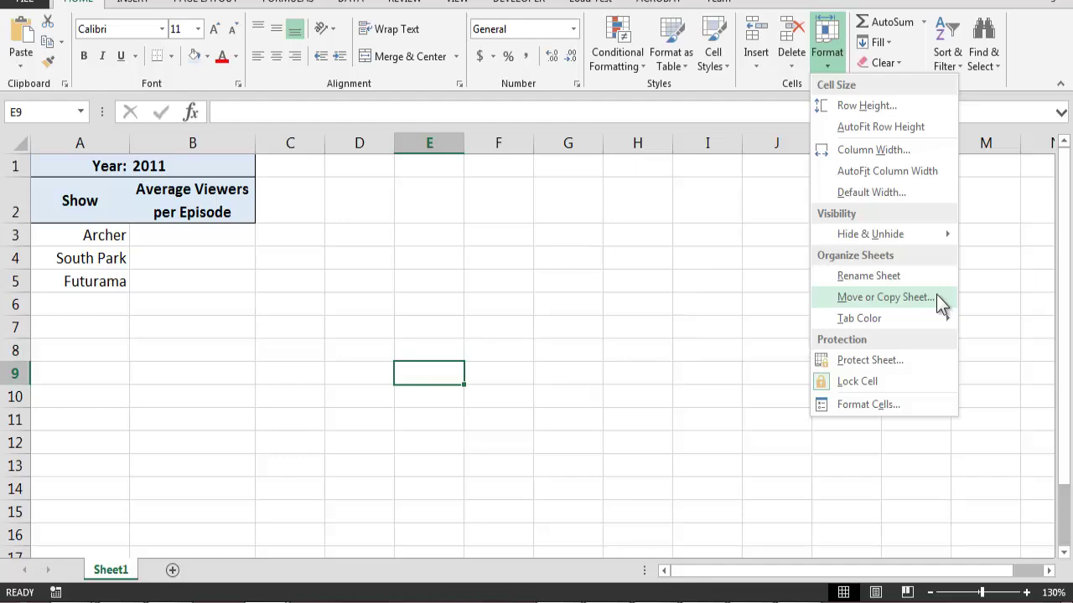
left_click(937, 295)
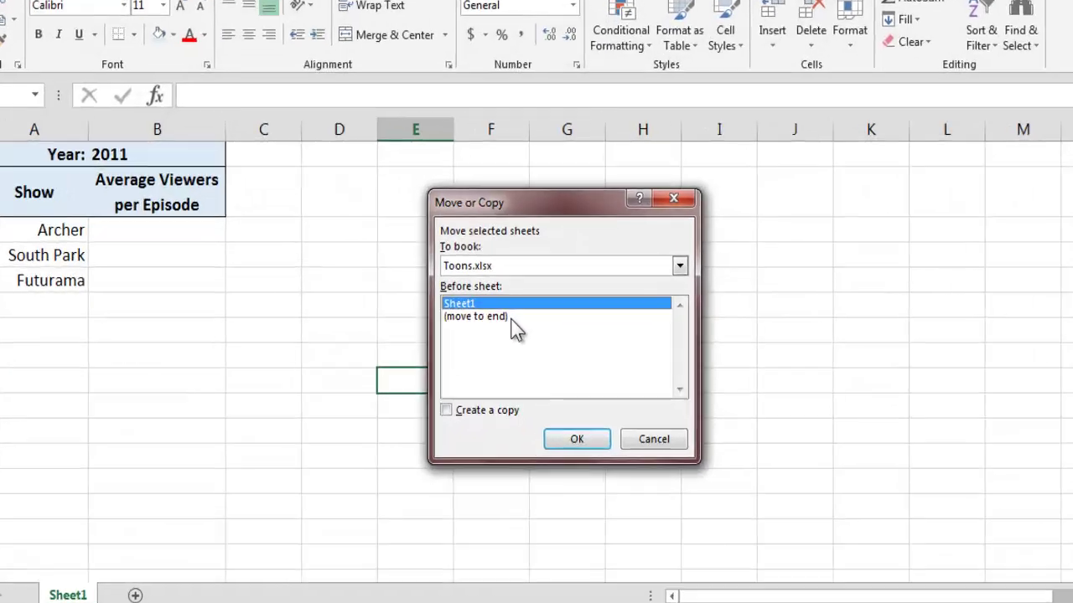
left_click(510, 316)
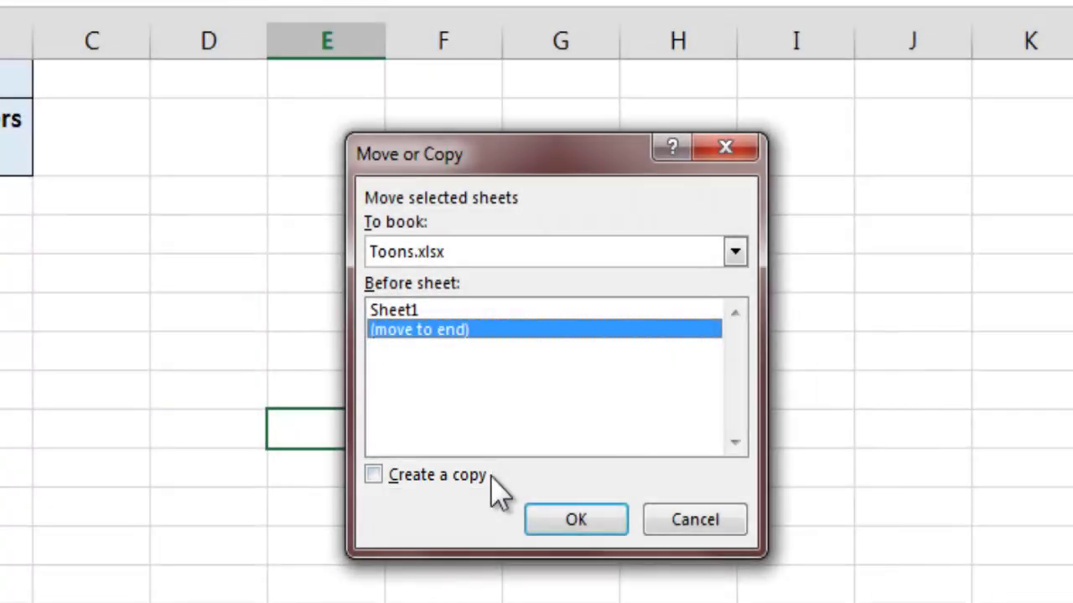
left_click(469, 474)
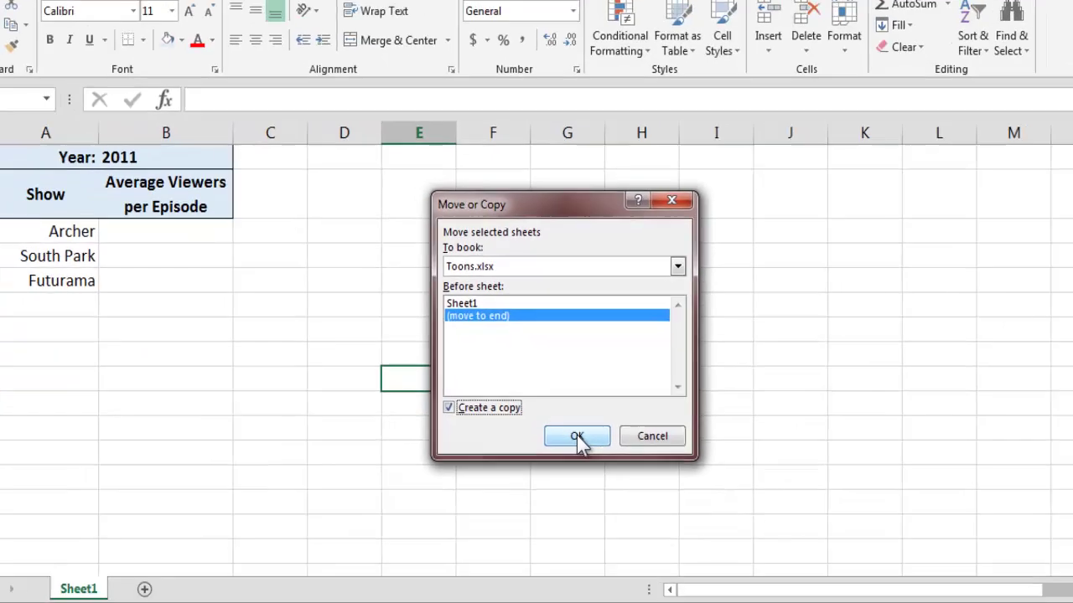
left_click(577, 436)
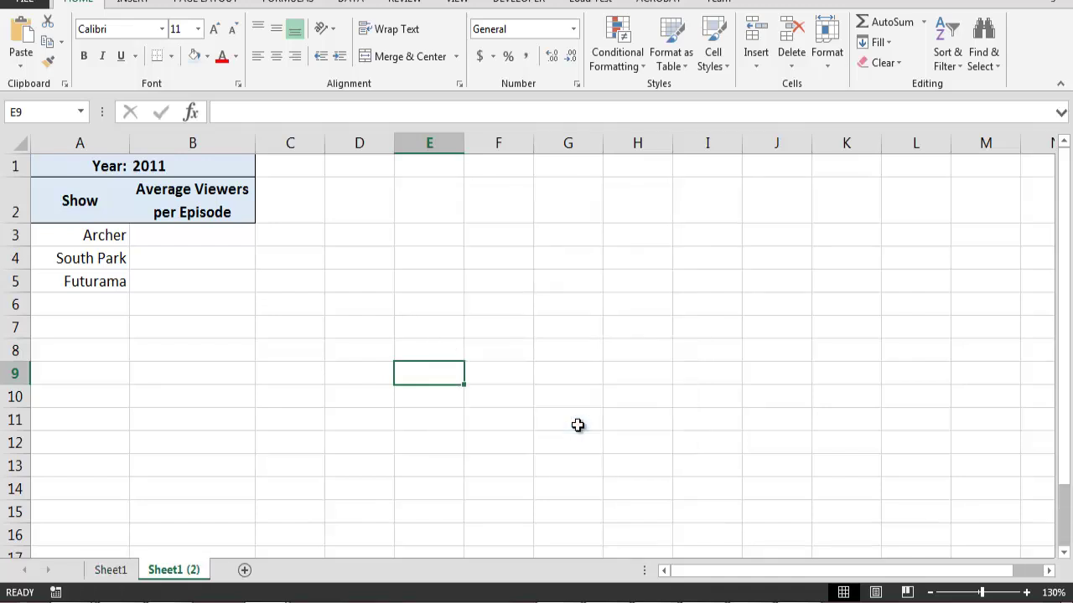
Compare Sheet1 with its copy by switching between the two worksheets.
left_click(122, 577)
left_click(160, 575)
left_click(124, 575)
left_click(155, 575)
left_click(132, 574)
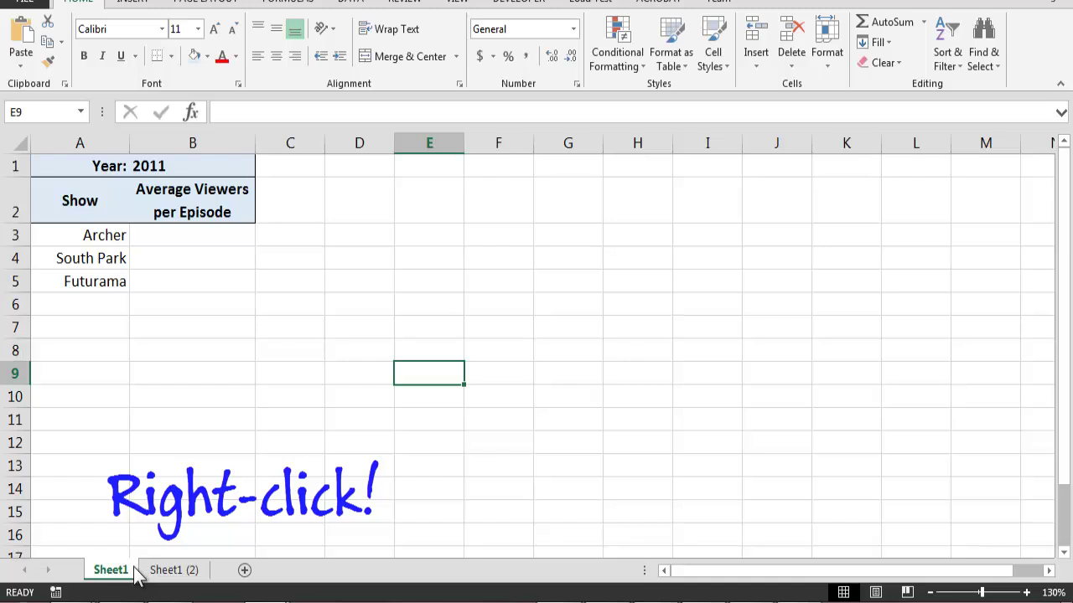
right_click(136, 575)
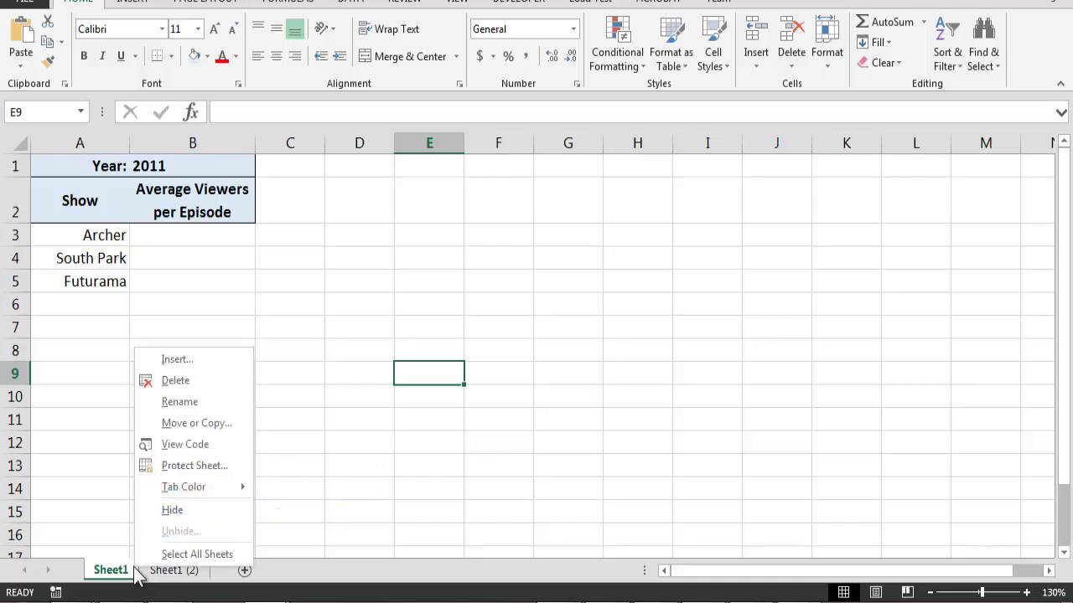
left_click(234, 422)
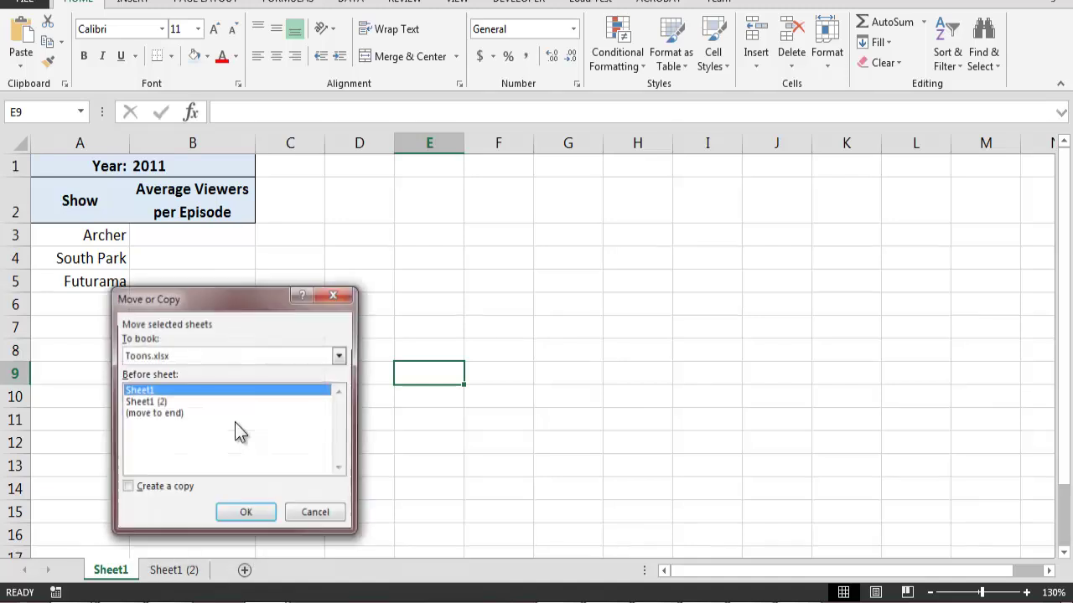
left_click(319, 517)
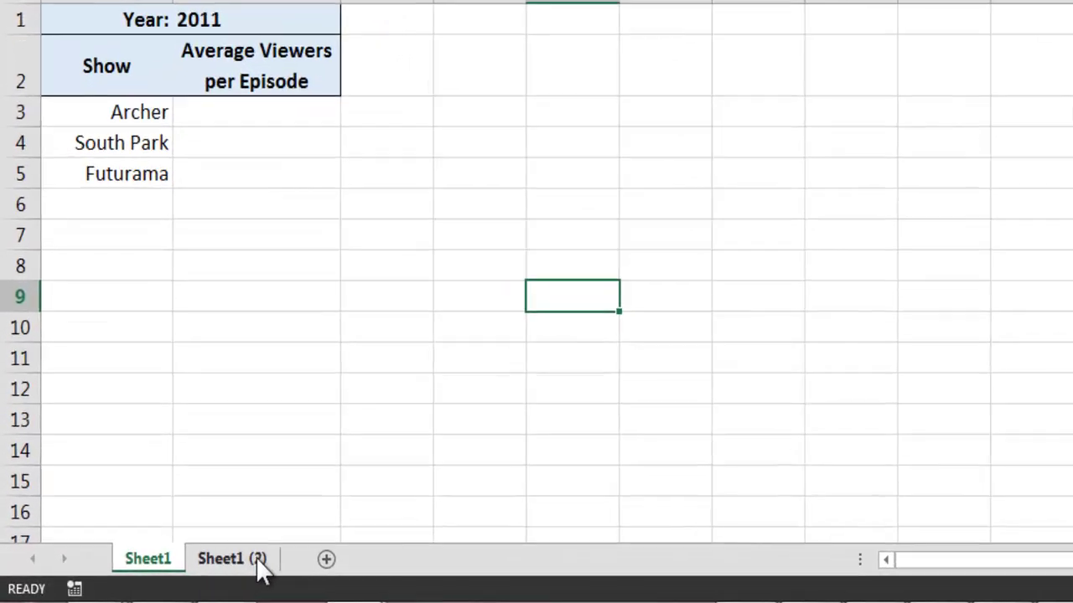
Duplicate the Sheet1 (2) worksheet, place the copy directly after it and display the new copy.
left_click(257, 560)
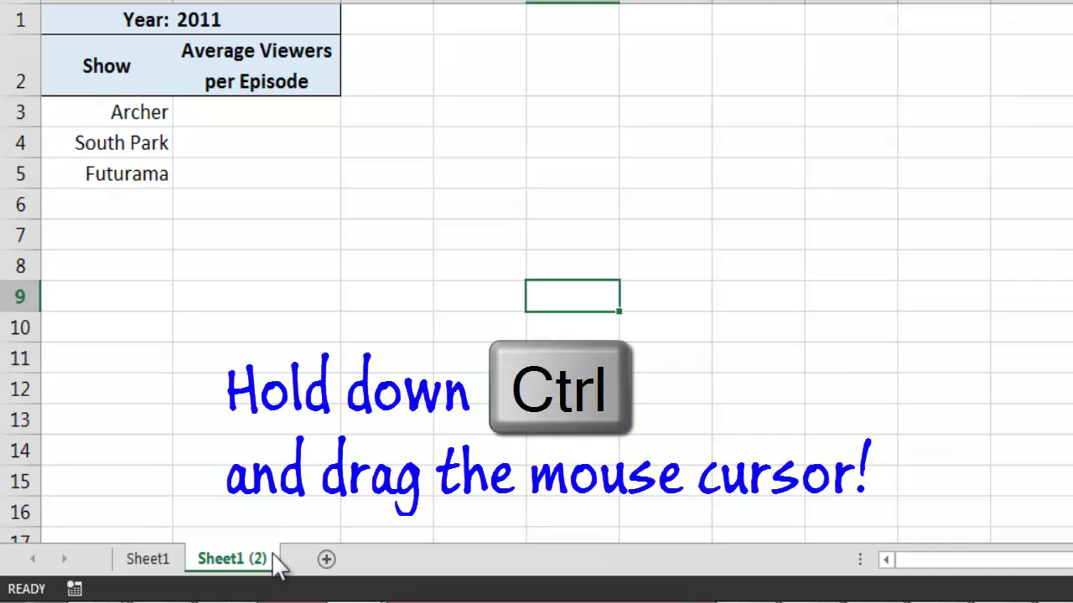
mouse_move(273, 554)
left_mouse_down()
mouse_move(308, 563)
mouse_move(248, 558)
mouse_move(298, 563)
left_mouse_up()
left_click(251, 560)
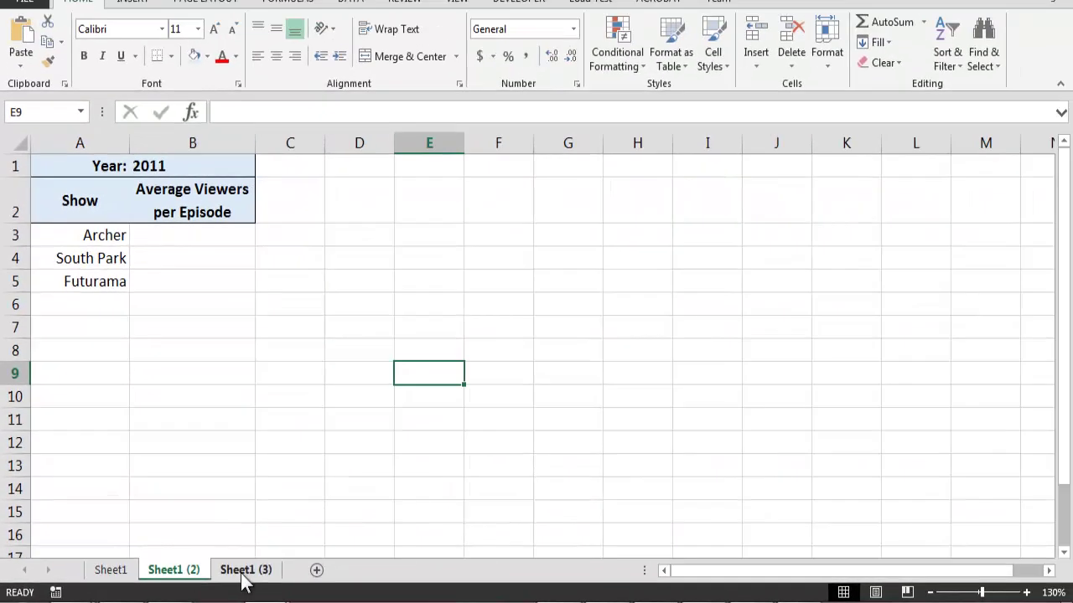
left_click(243, 573)
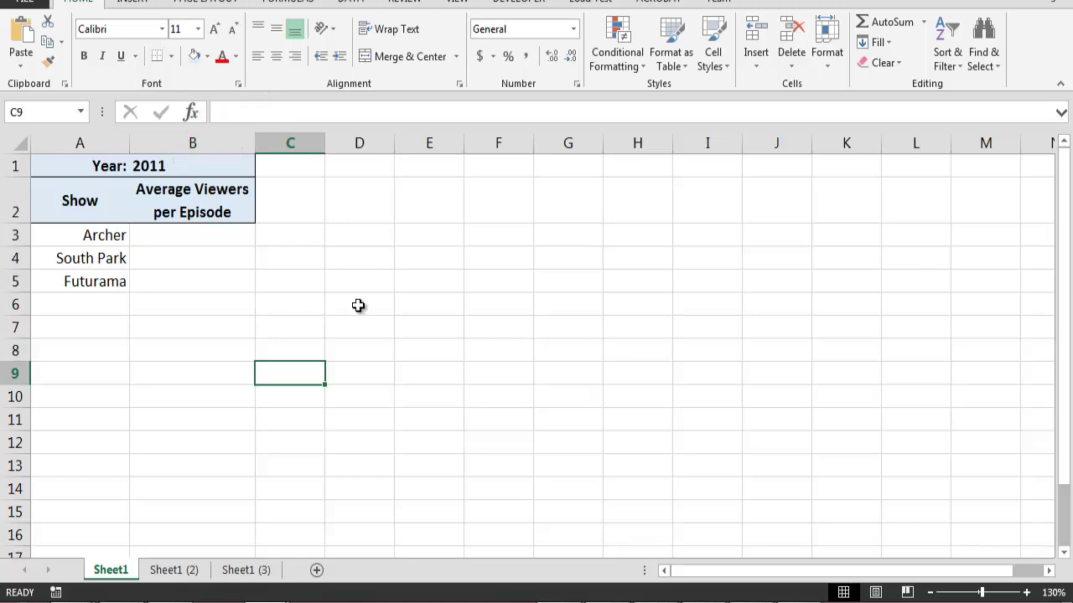
Rename the Sheet1 worksheet as 2011.
left_click(841, 71)
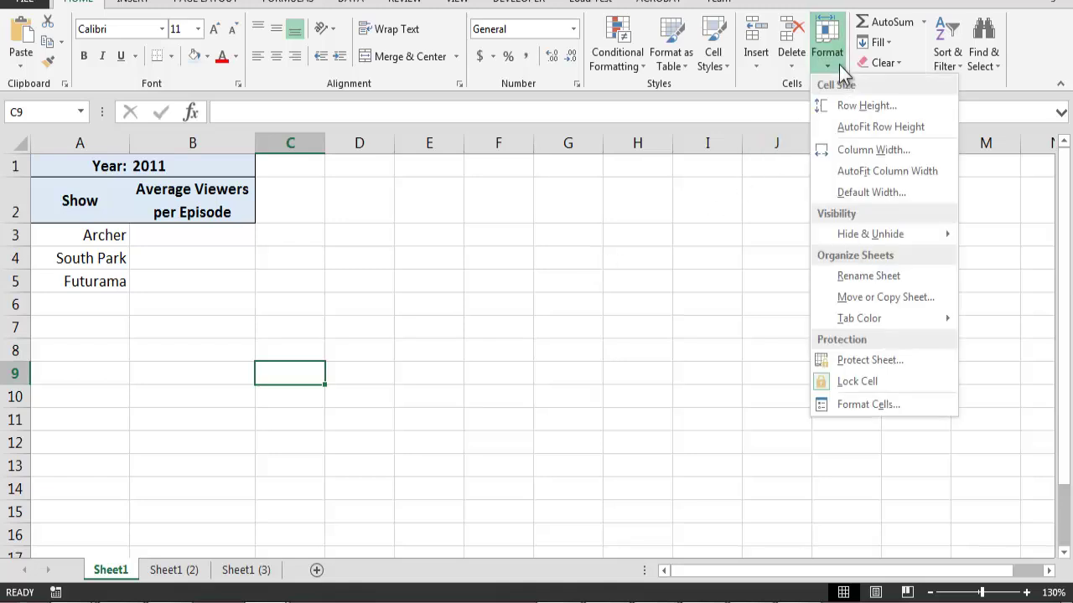
left_click(914, 274)
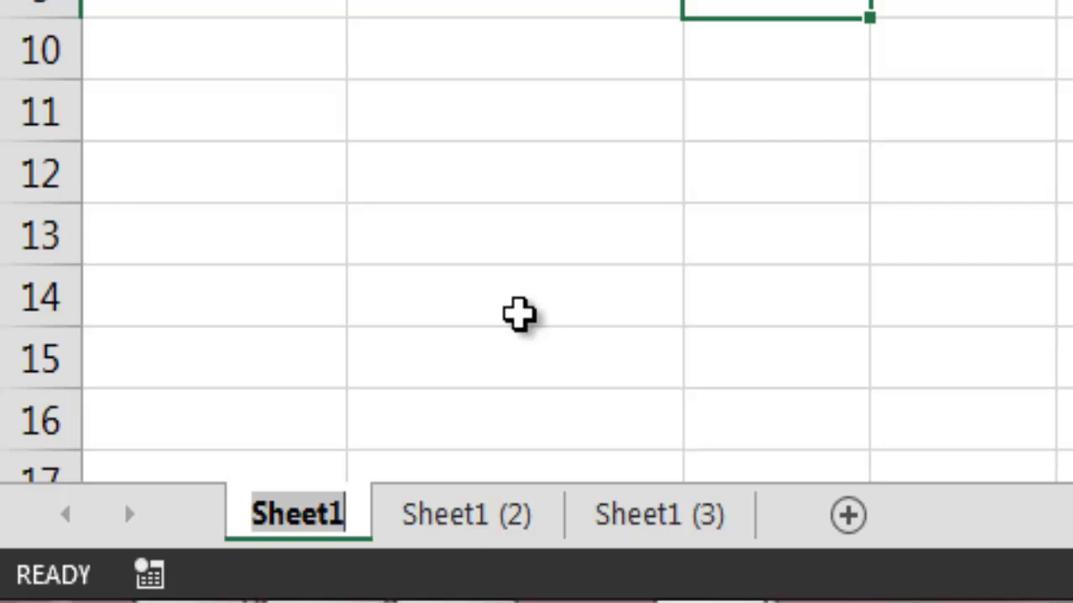
type("2011")
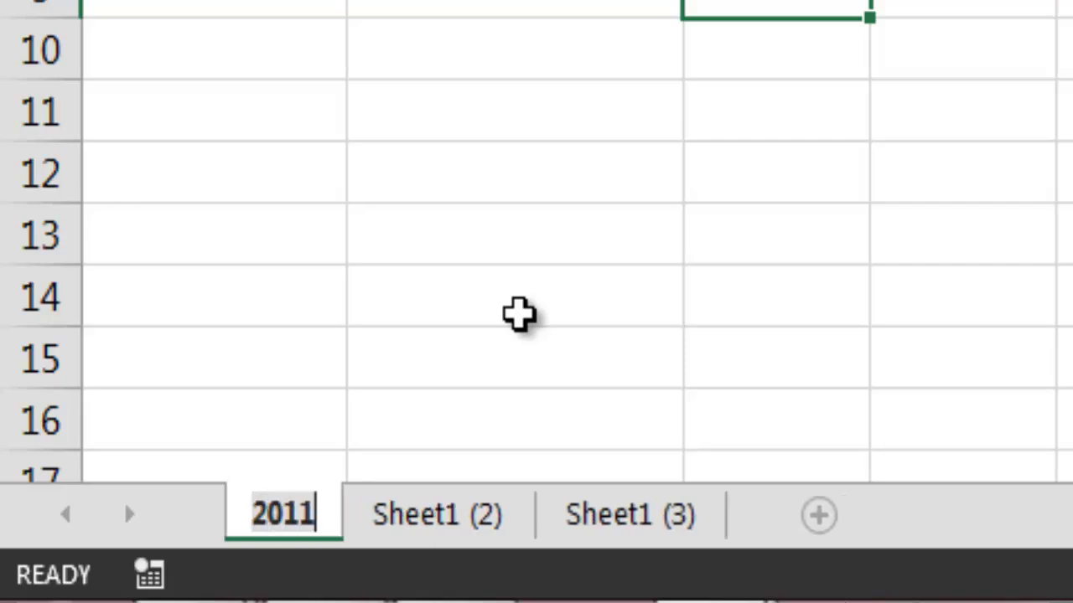
key("Return")
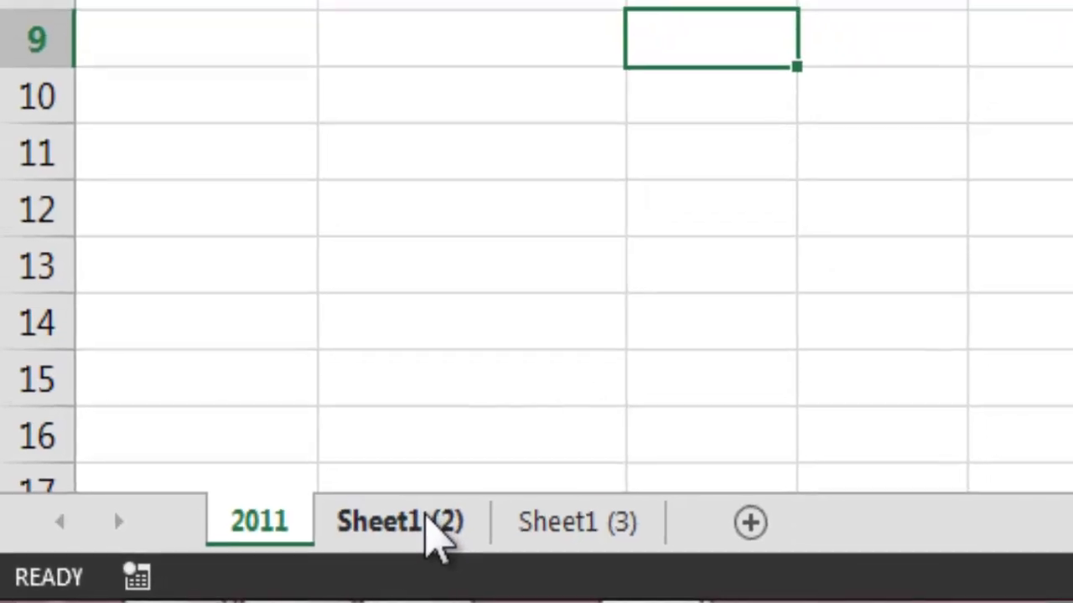
Rename the Sheet1 (2) worksheet as 2012.
left_click(436, 536)
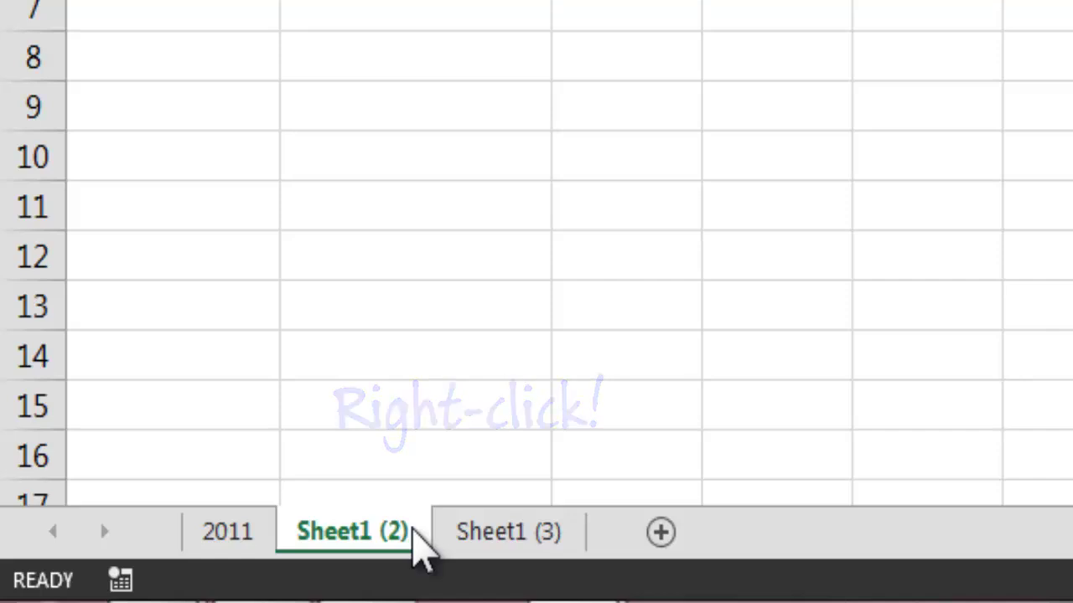
right_click(417, 549)
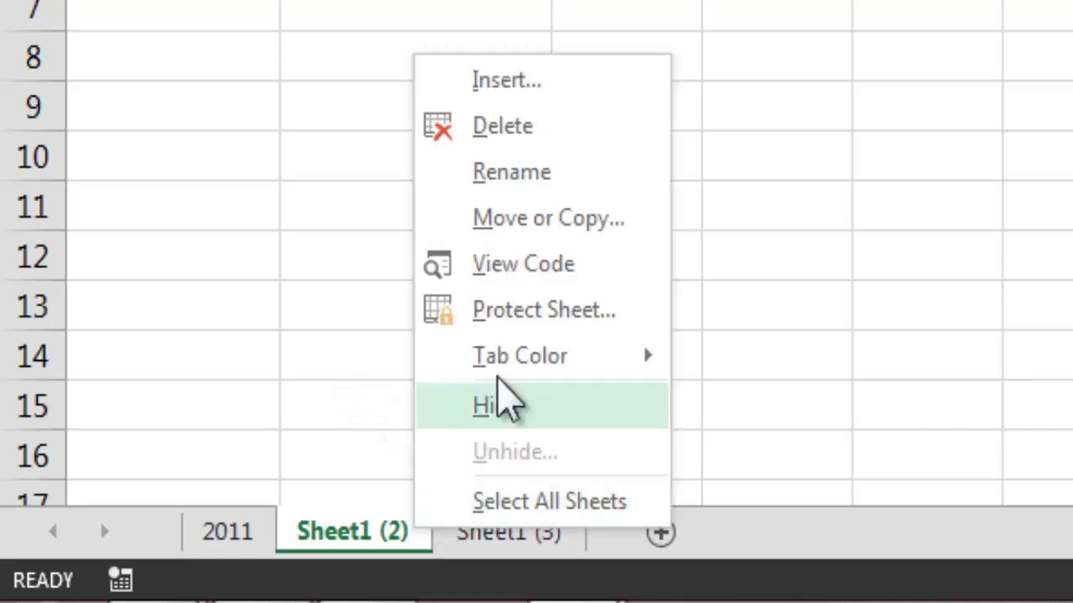
left_click(579, 174)
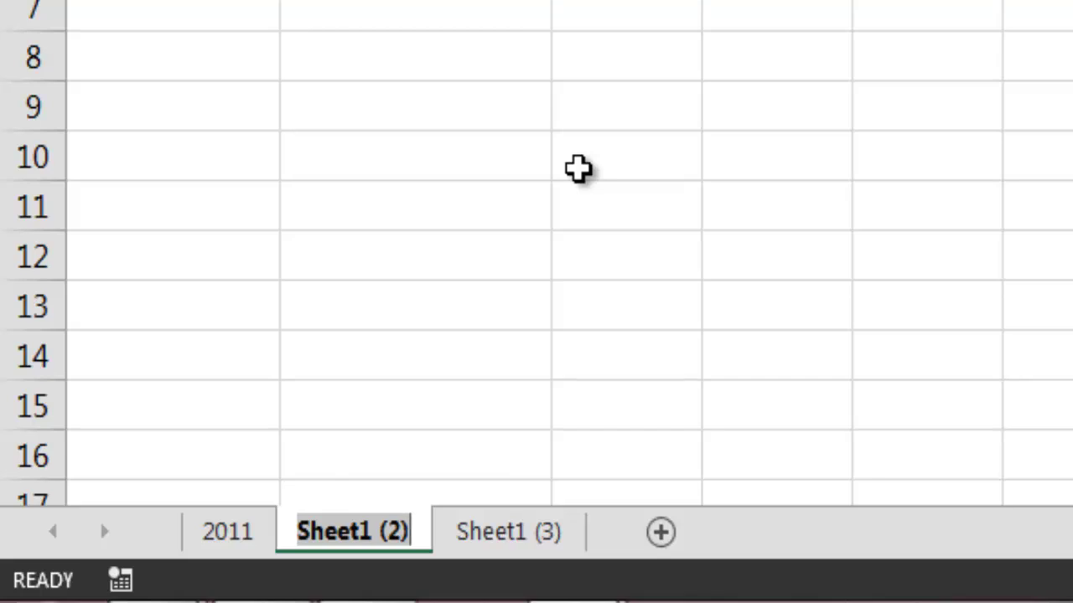
type("2012")
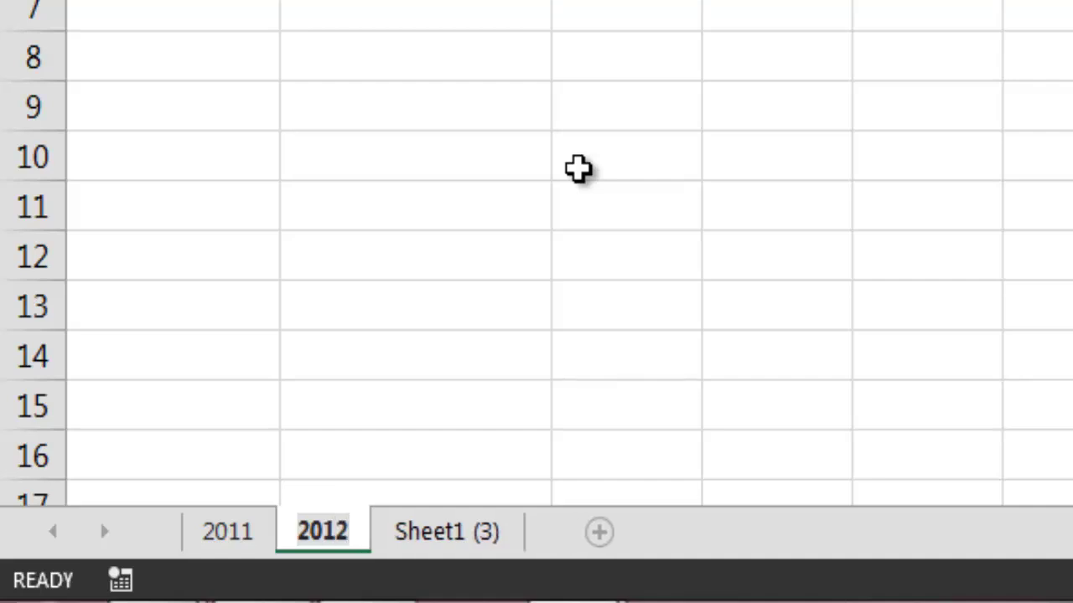
key("Return")
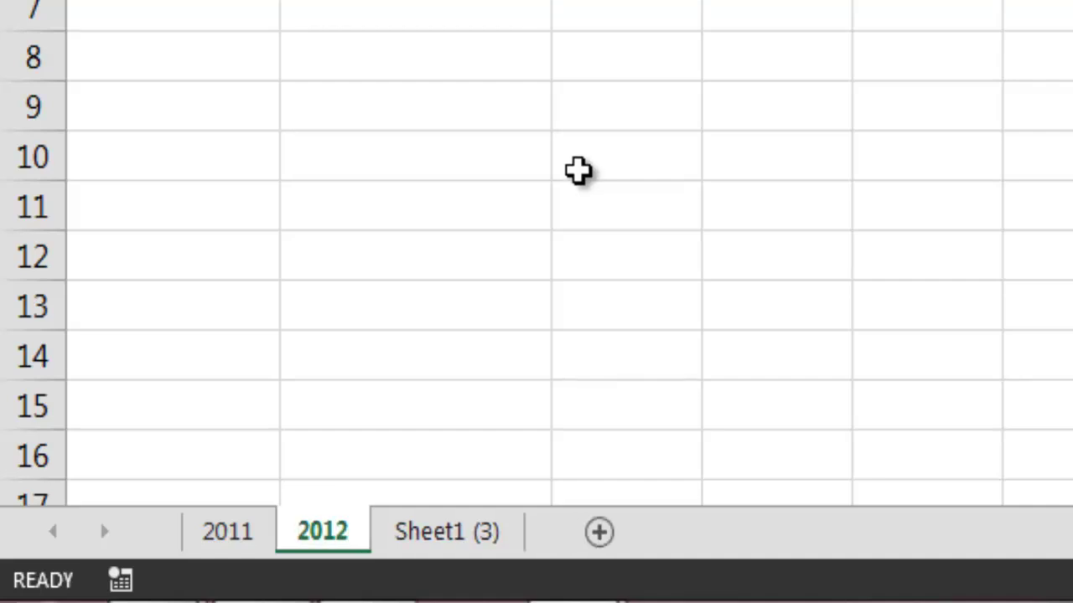
Rename the Sheet1 (3) worksheet as 2013.
left_click(470, 531)
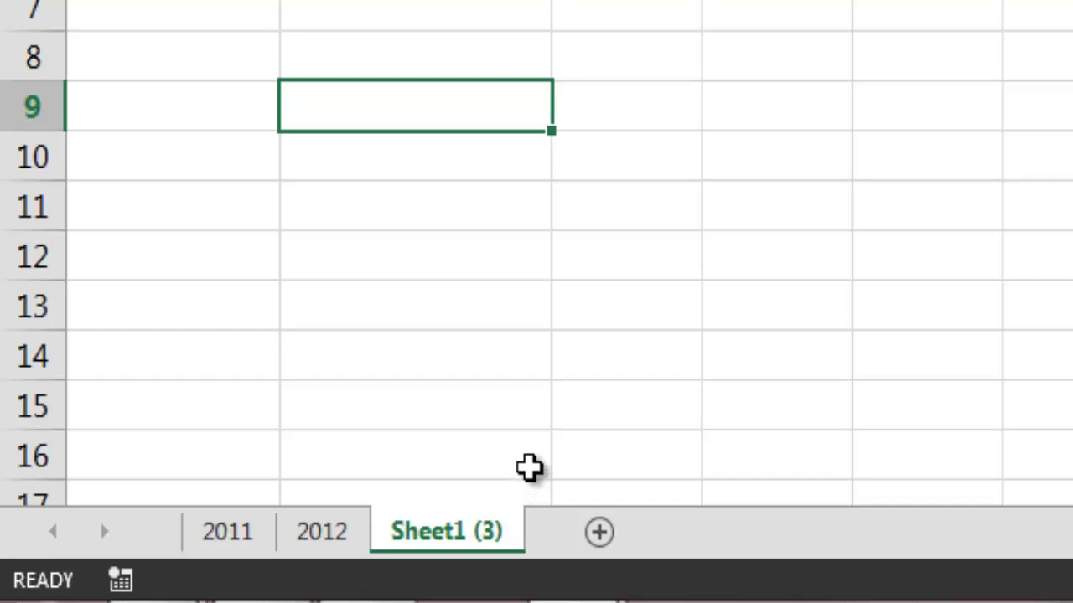
double_click(494, 531)
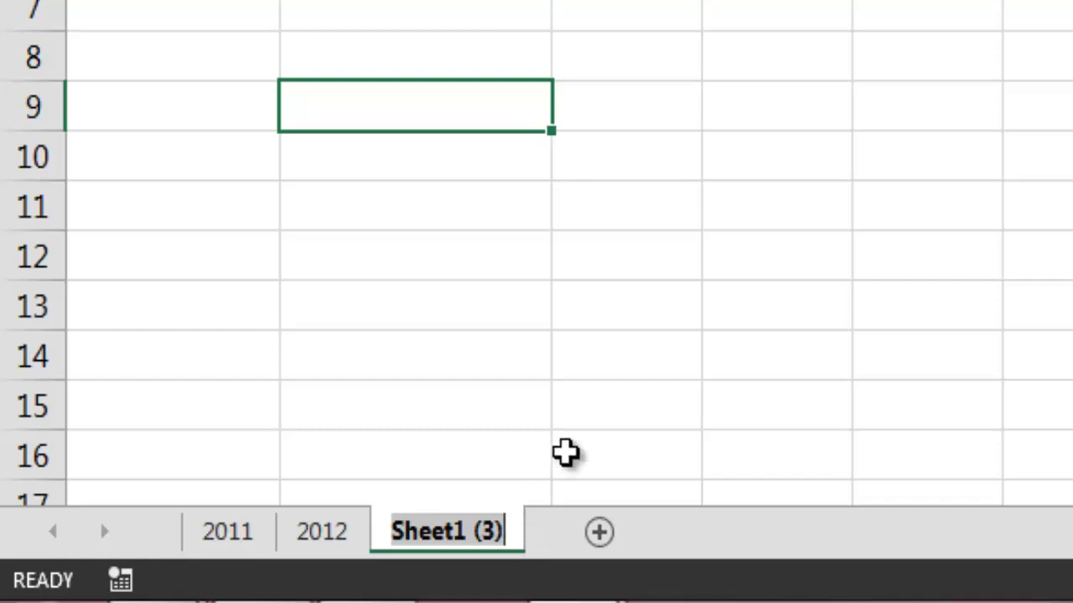
type("2013")
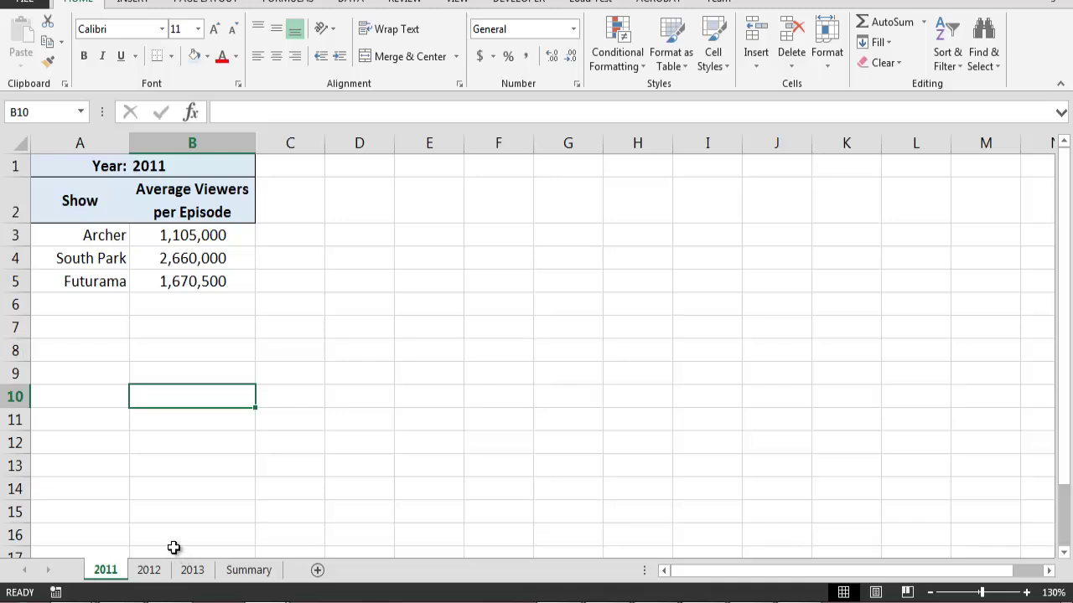
Compare the layout and viewer figures of the tables on the 2011, 2012 and 2013 worksheets.
left_click(166, 570)
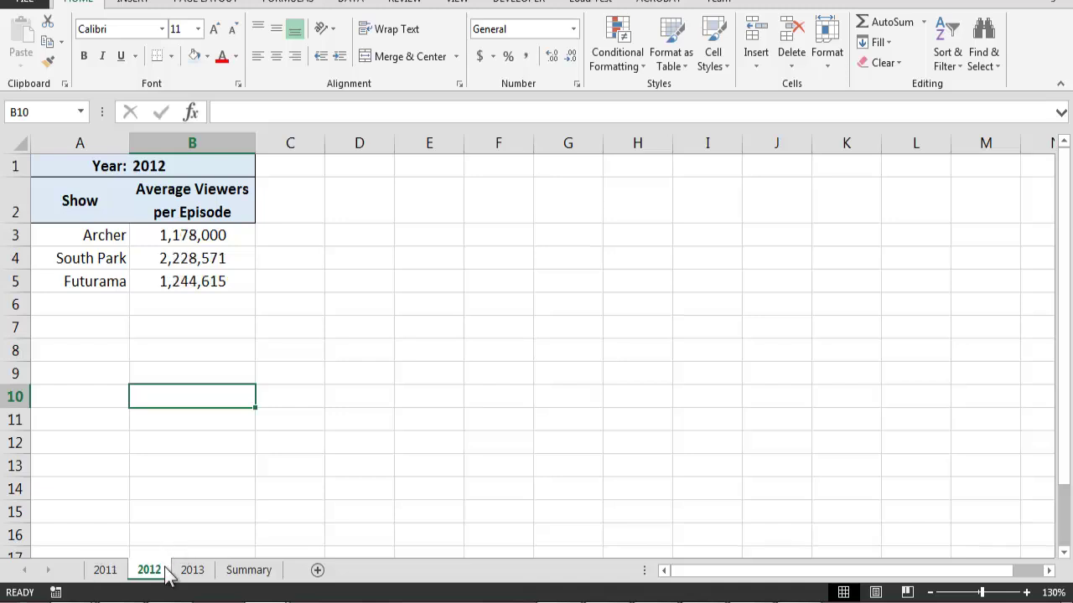
left_click(211, 573)
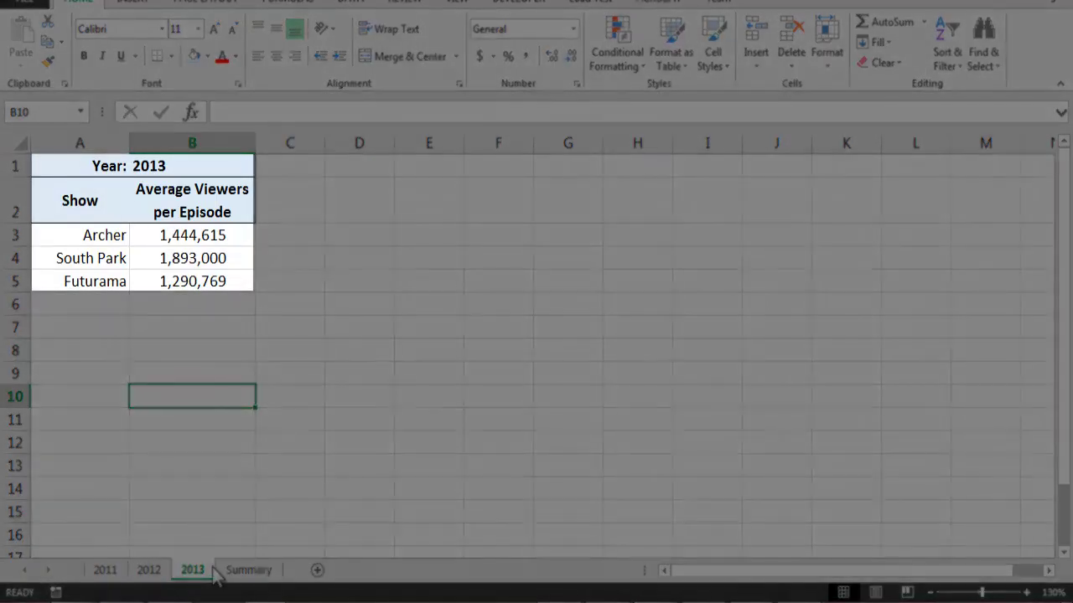
left_click(166, 570)
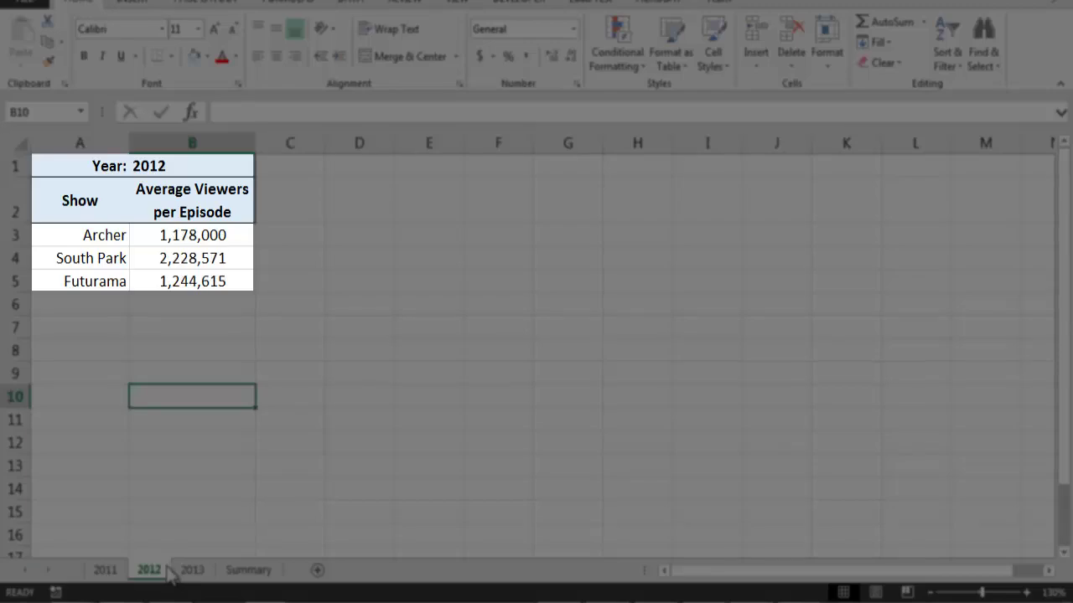
left_click(117, 571)
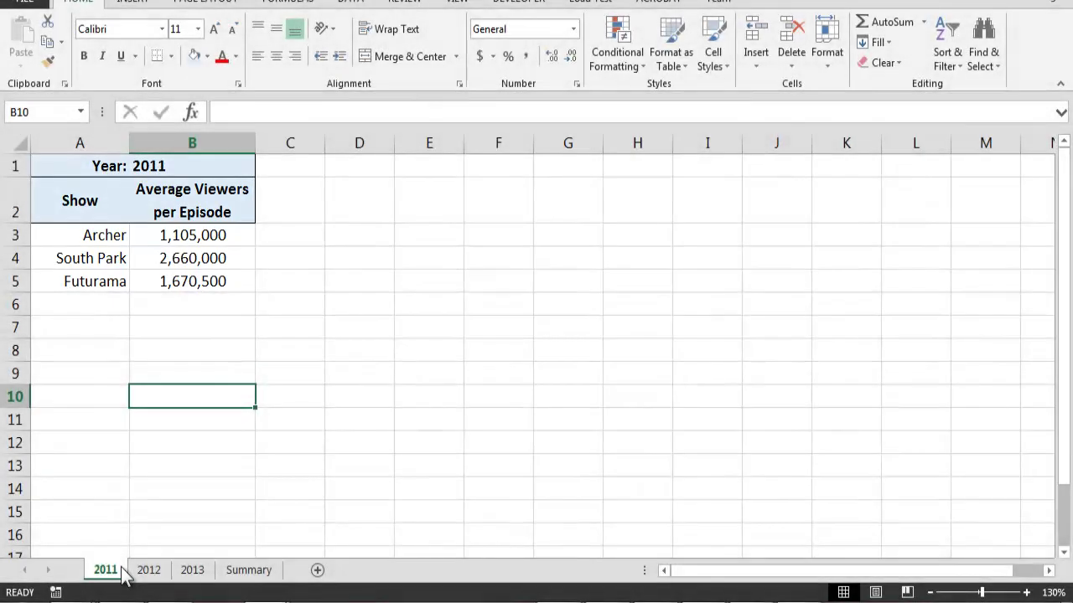
left_click(164, 569)
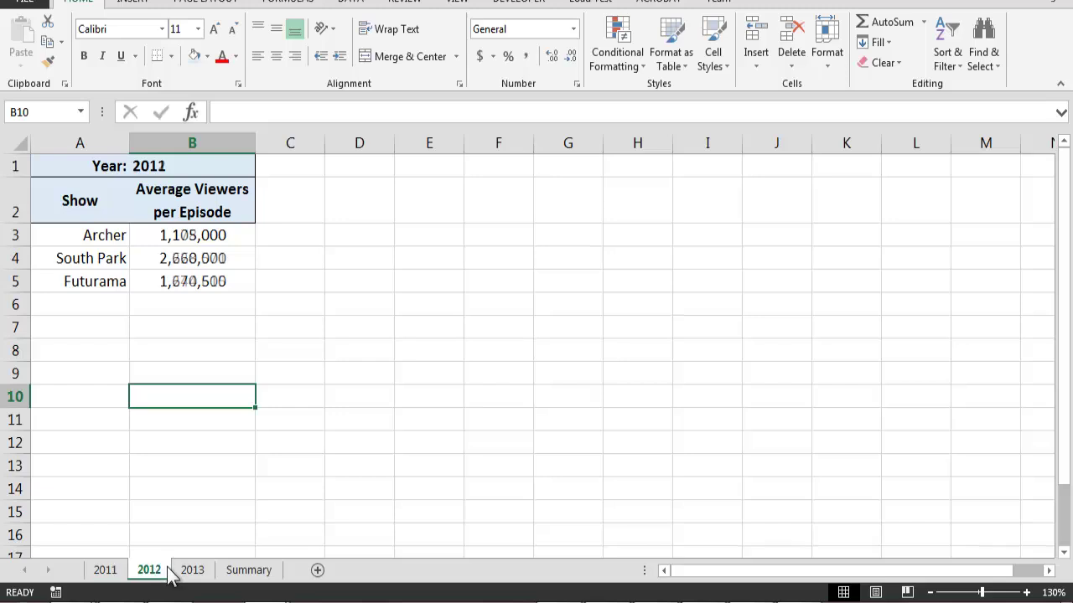
left_click(212, 573)
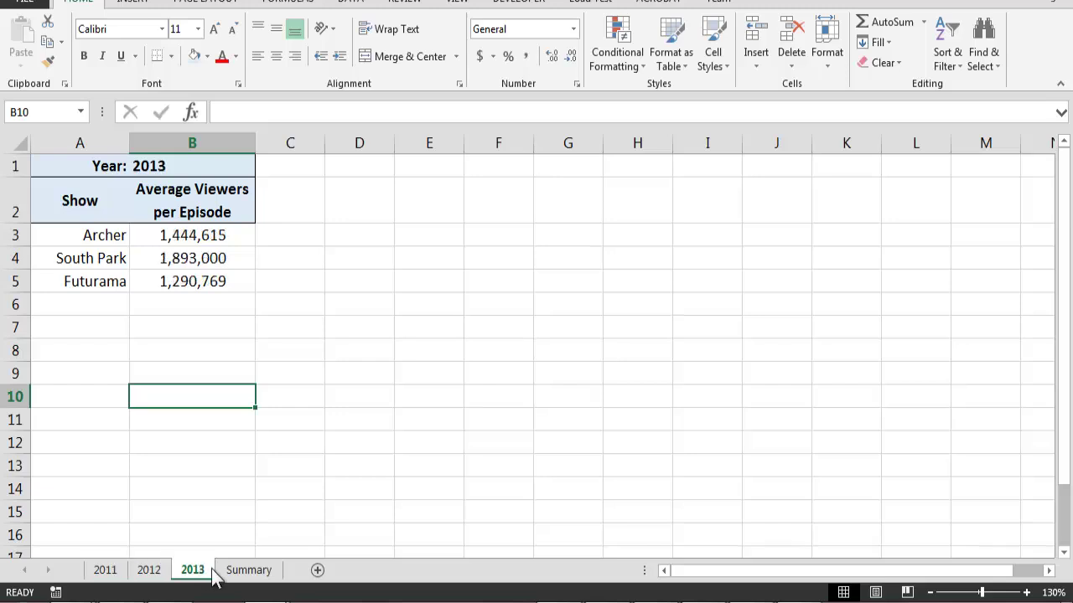
left_click(166, 570)
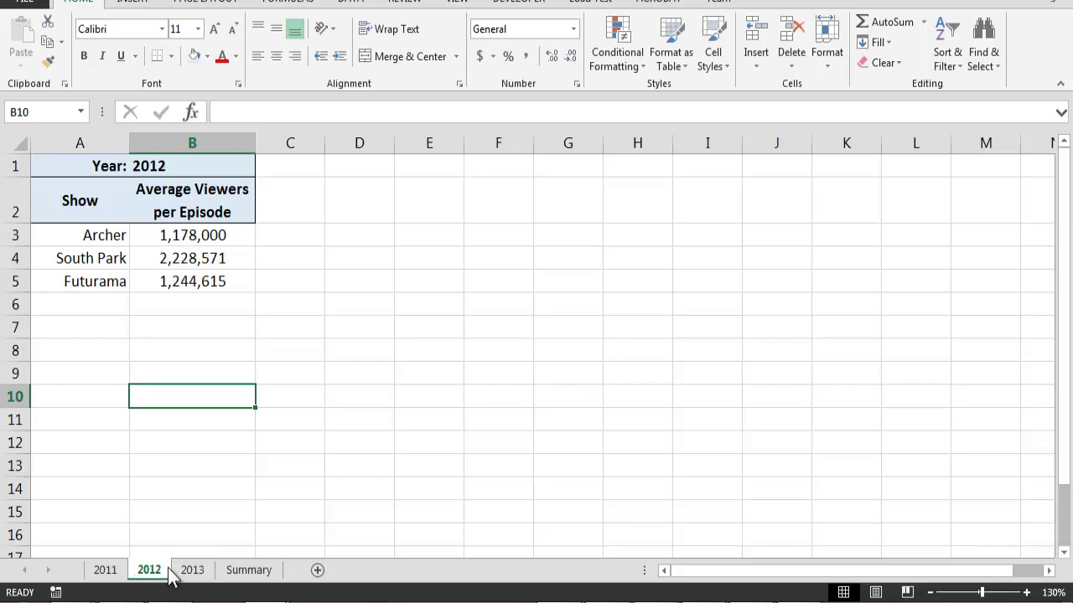
left_click(125, 573)
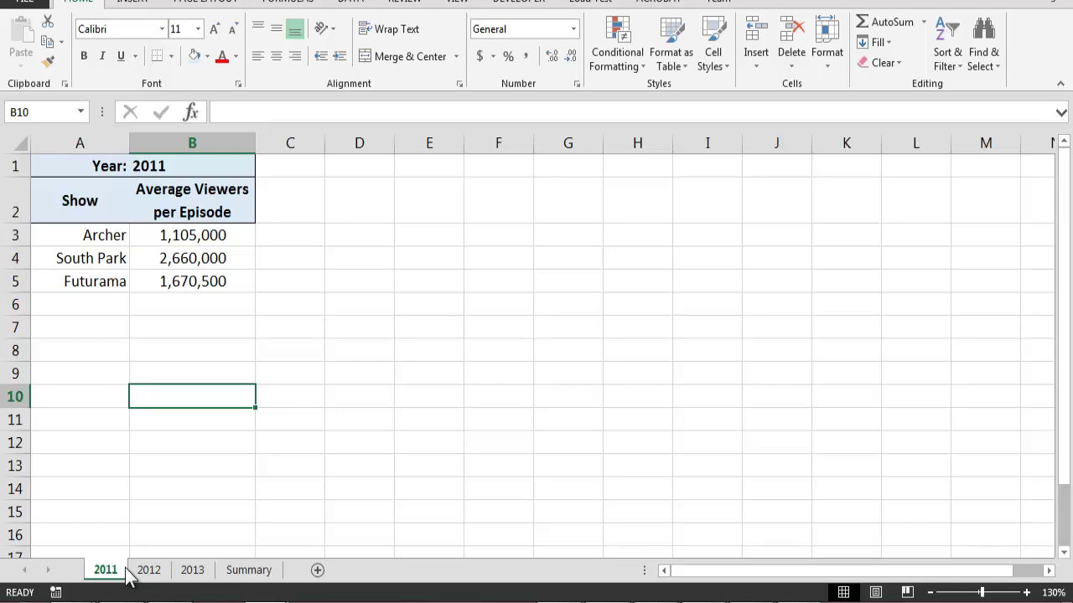
Select cell B2 on the Summary sheet, and inspect Archer's average viewers in cell B3 of the 2011, 2012 and 2013 sheets.
left_click(277, 575)
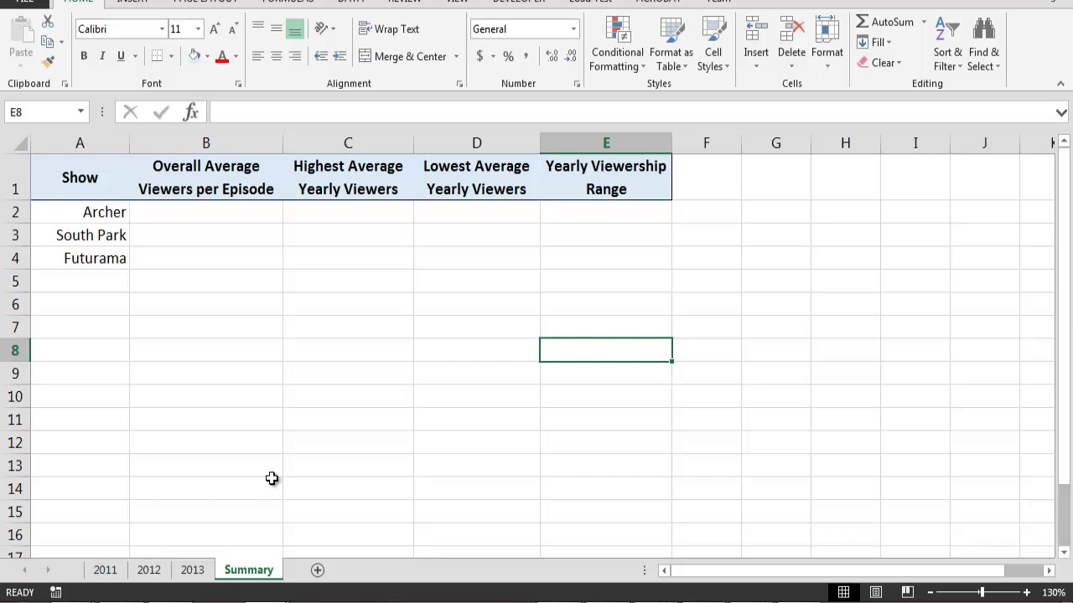
left_click(251, 215)
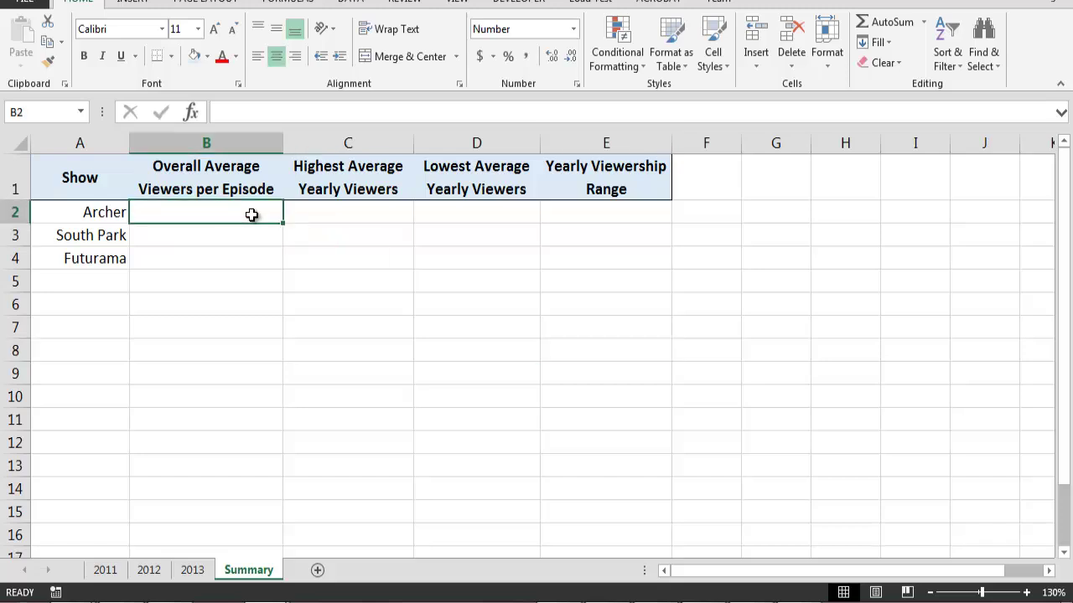
left_click(121, 568)
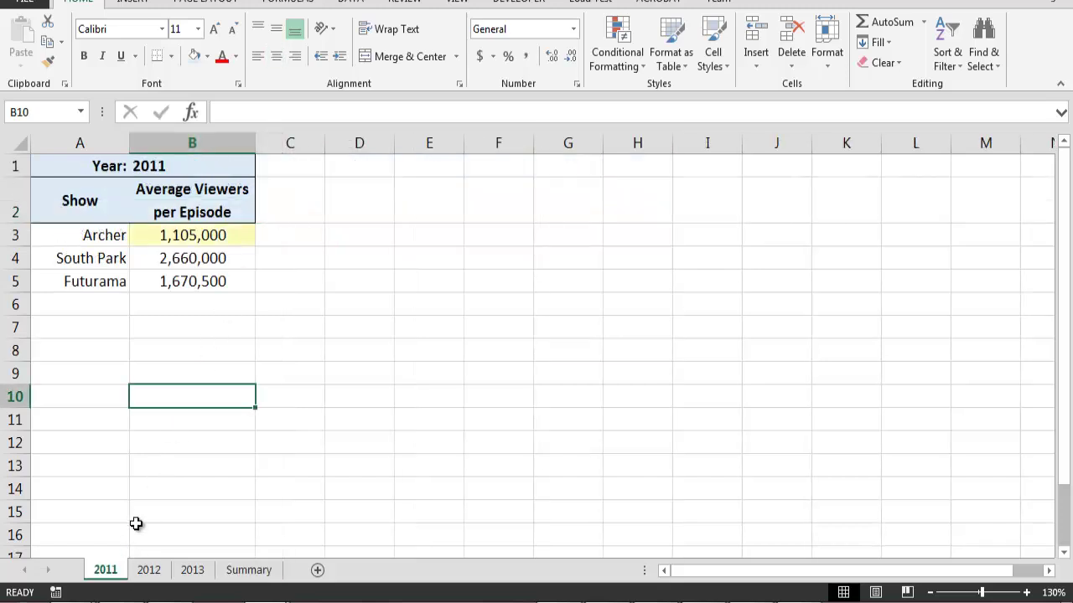
left_click(244, 234)
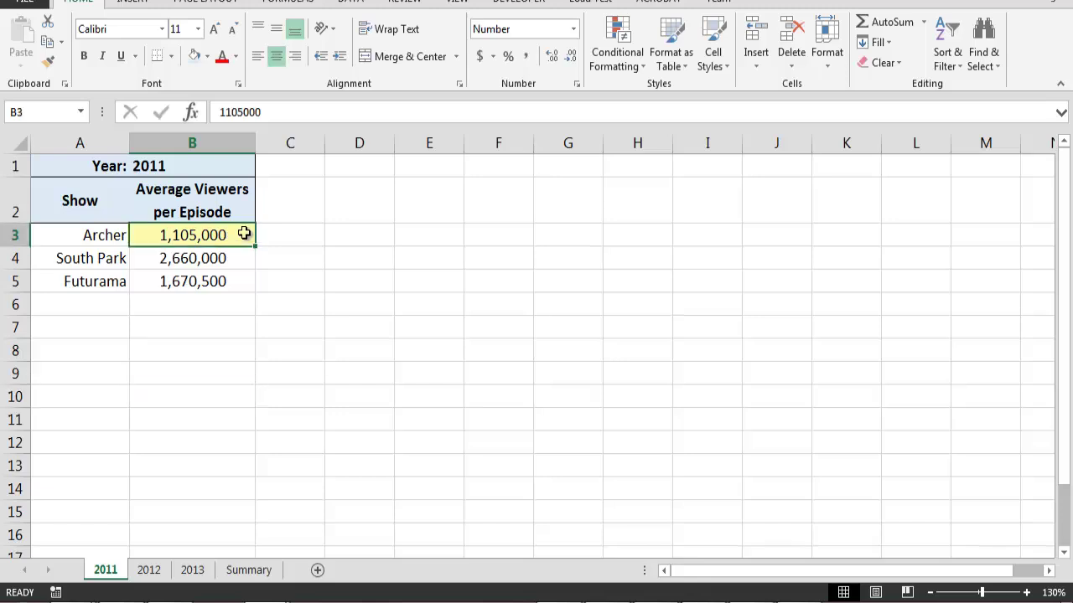
left_click(164, 573)
left_click(240, 235)
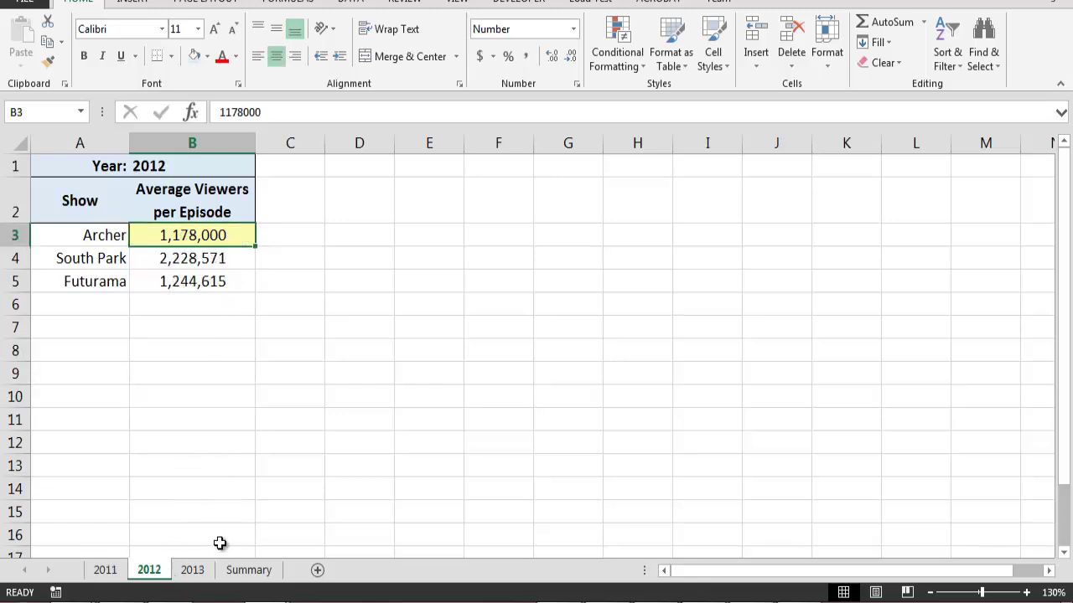
left_click(210, 572)
left_click(224, 237)
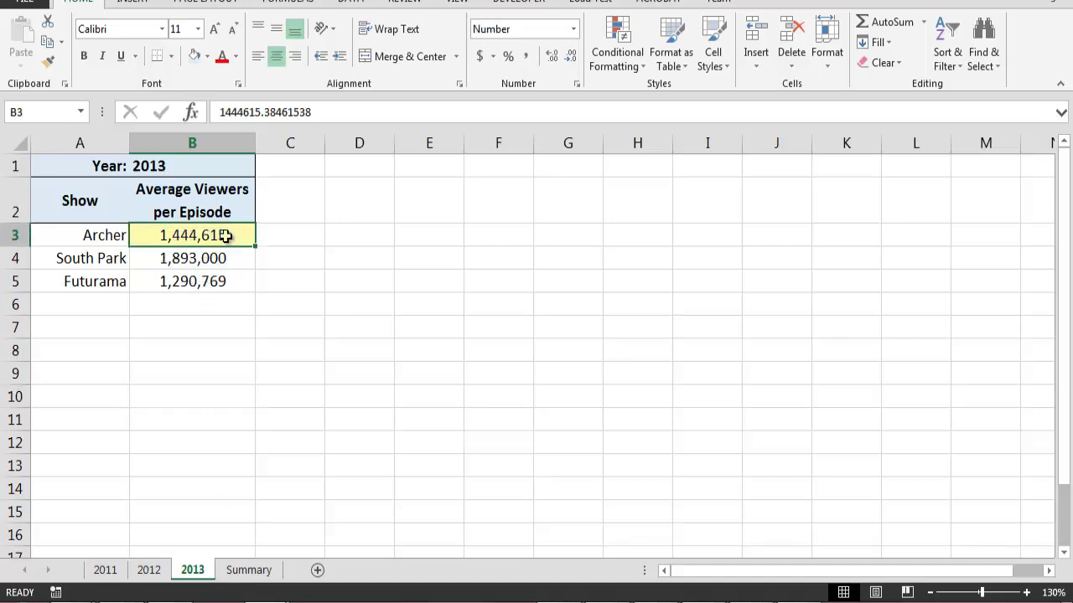
Enter =AVERAGE(2011:2013!B3) in cell B2 of the Summary sheet as Archer's overall average viewers per episode.
left_click(280, 572)
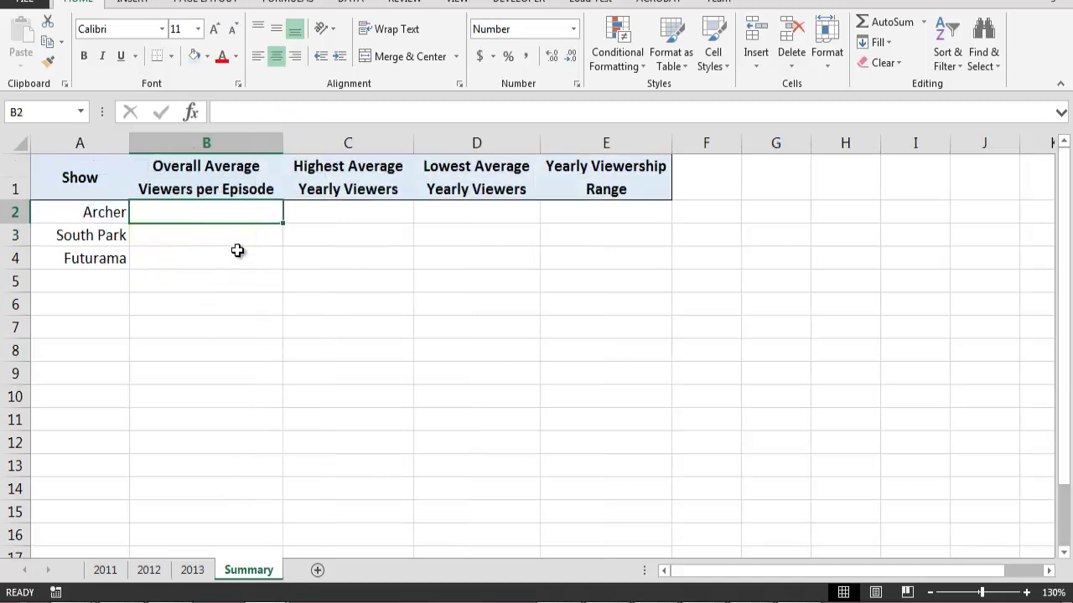
type("=AV")
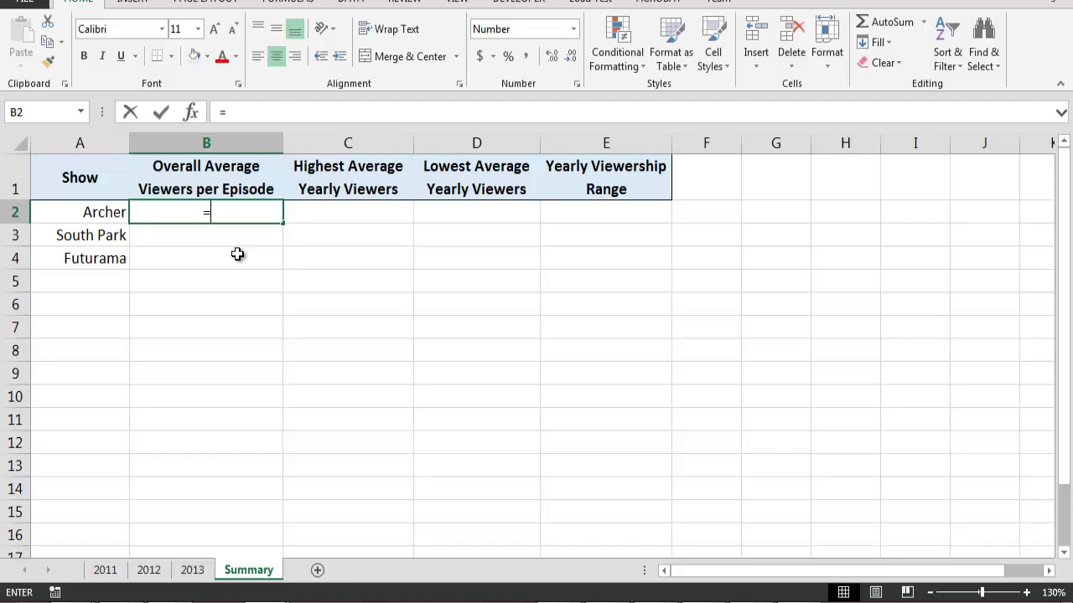
type("ERAGE(")
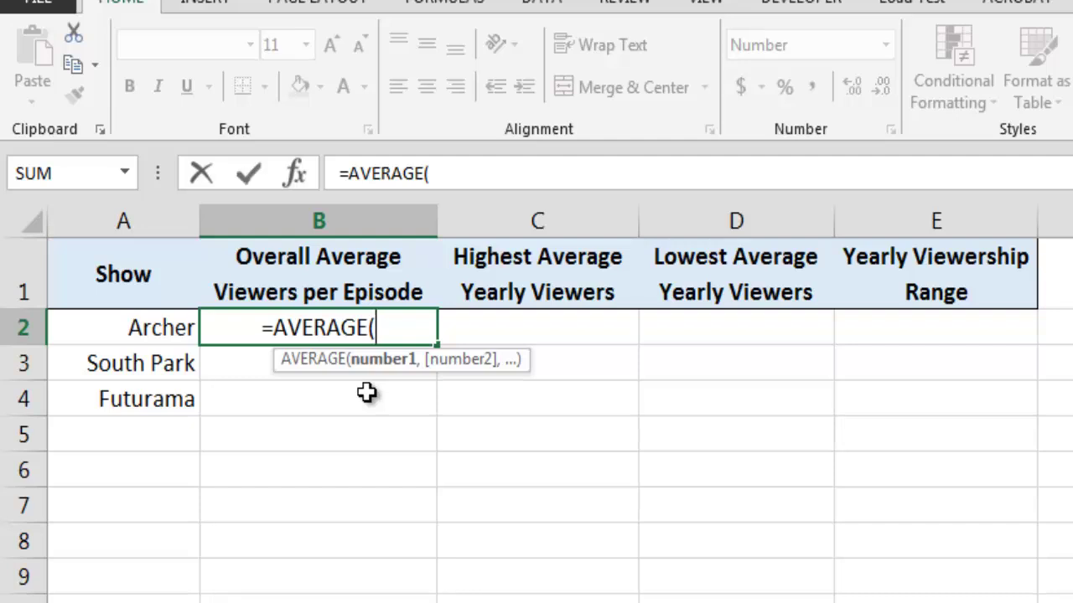
type("200")
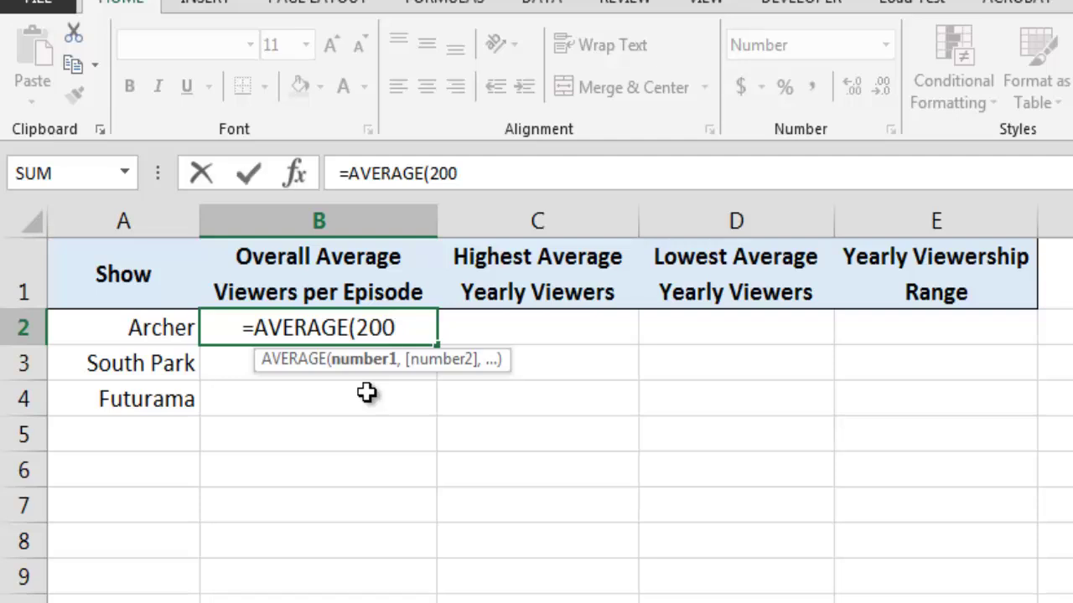
key("BackSpace")
type("11")
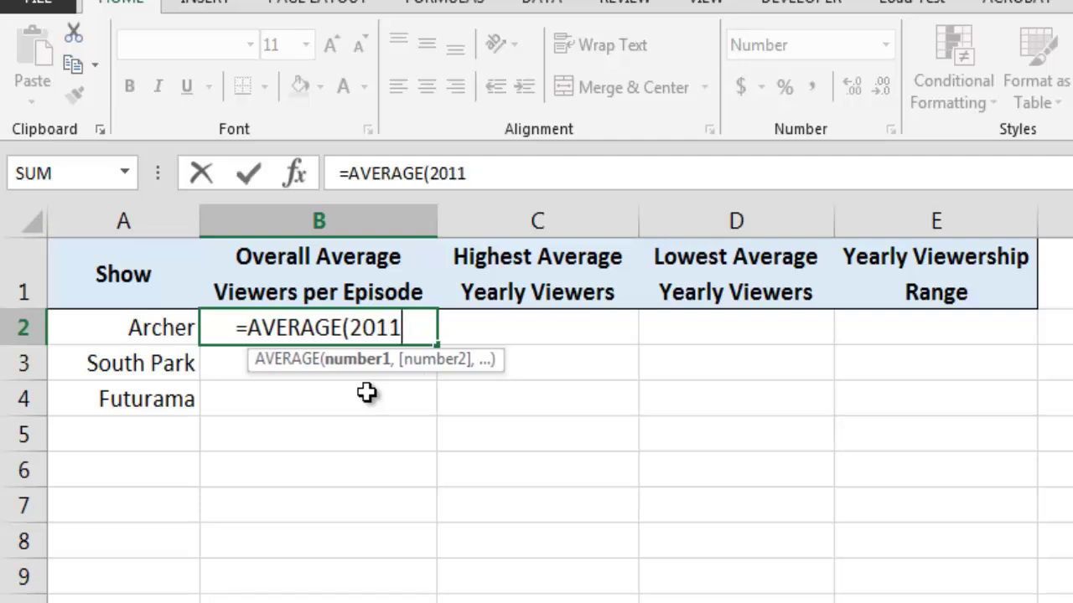
type(":20")
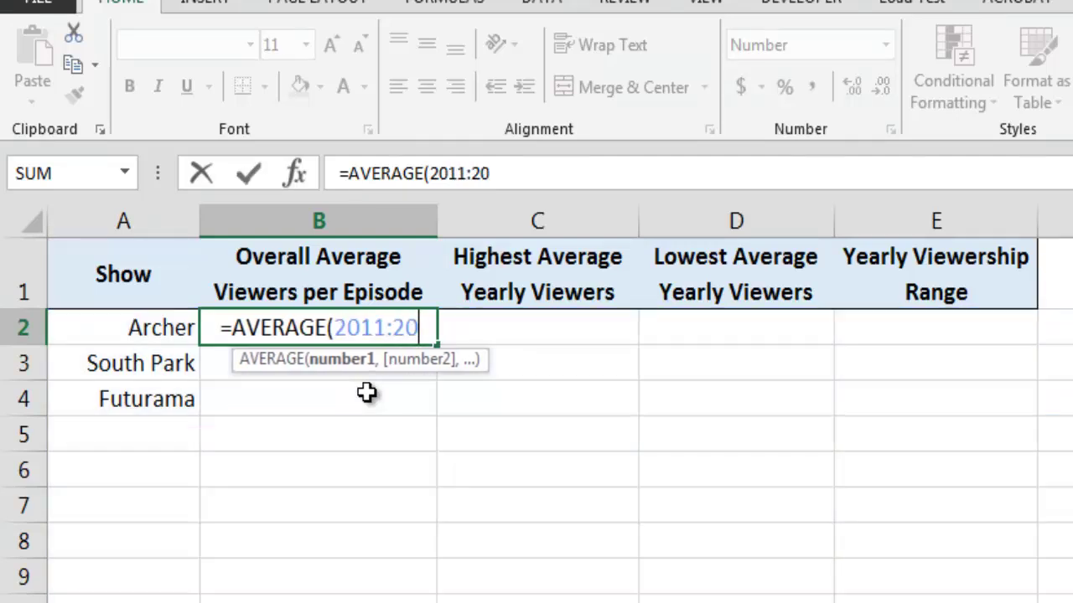
type("13")
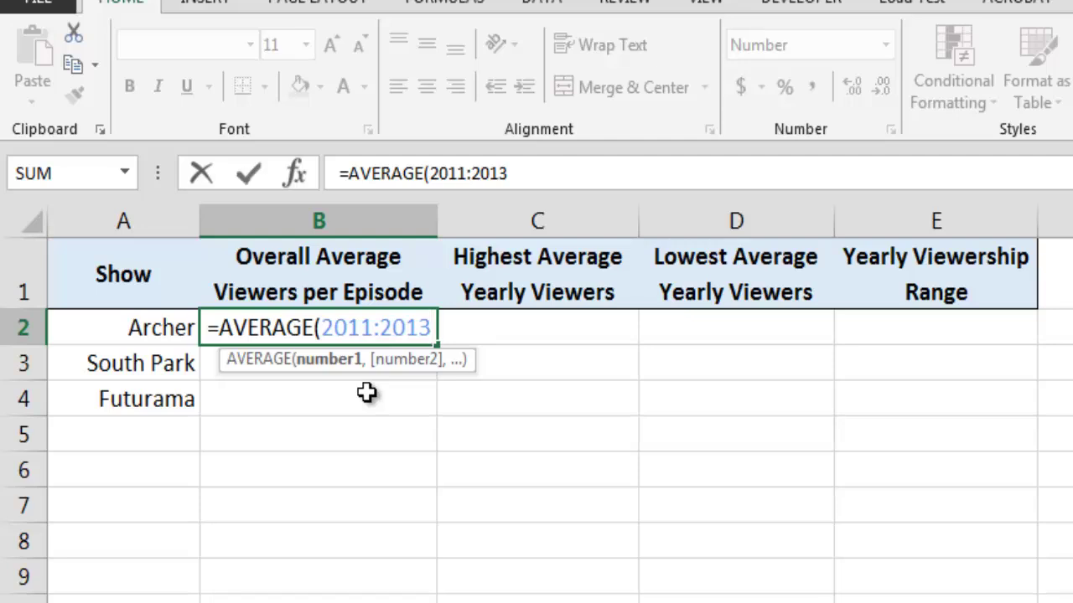
type("!")
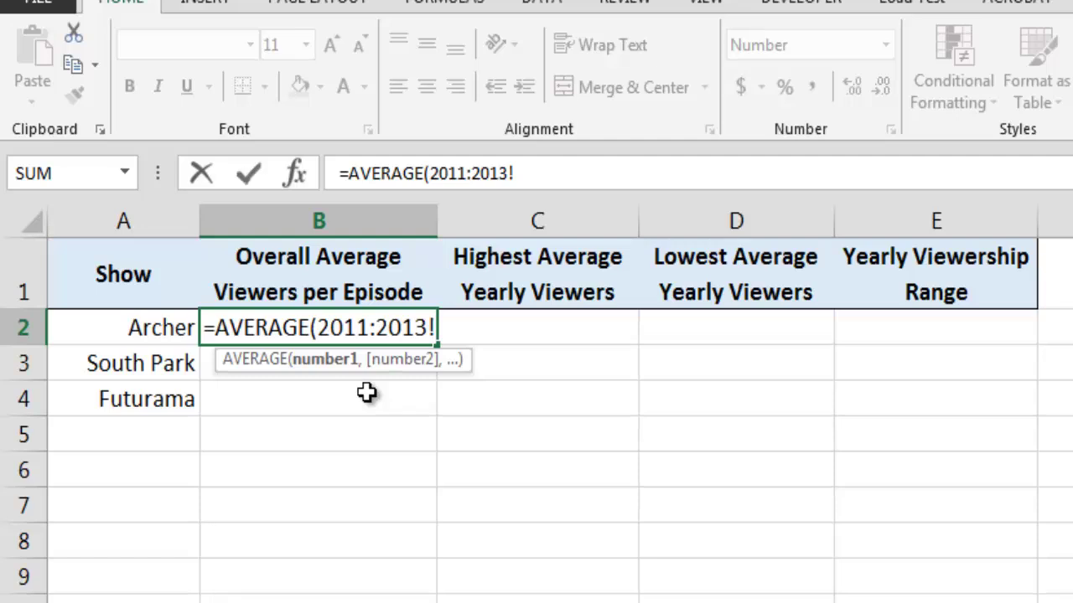
type("B")
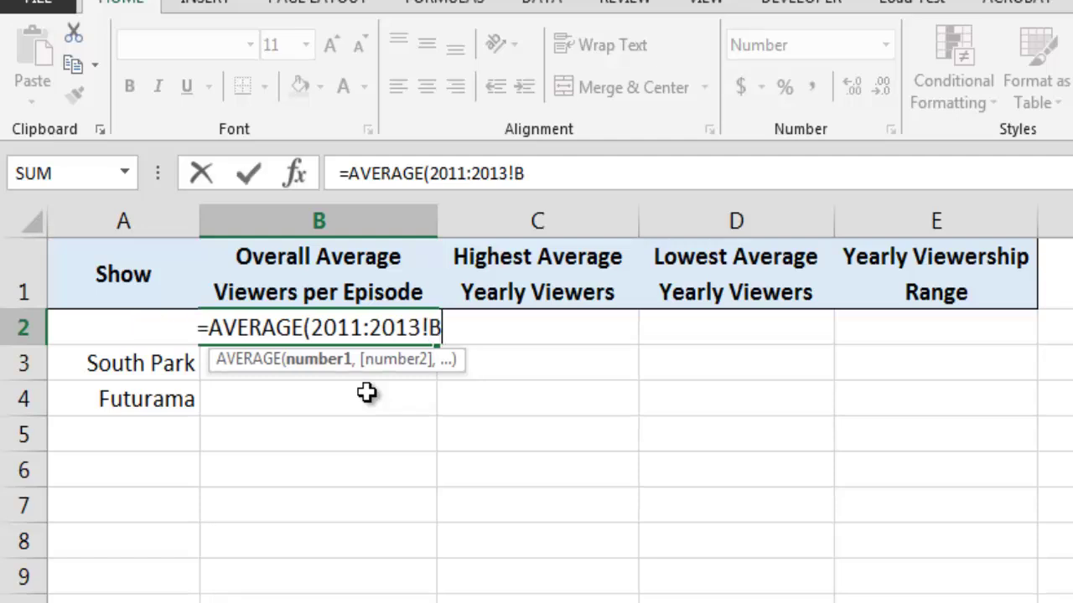
type("3")
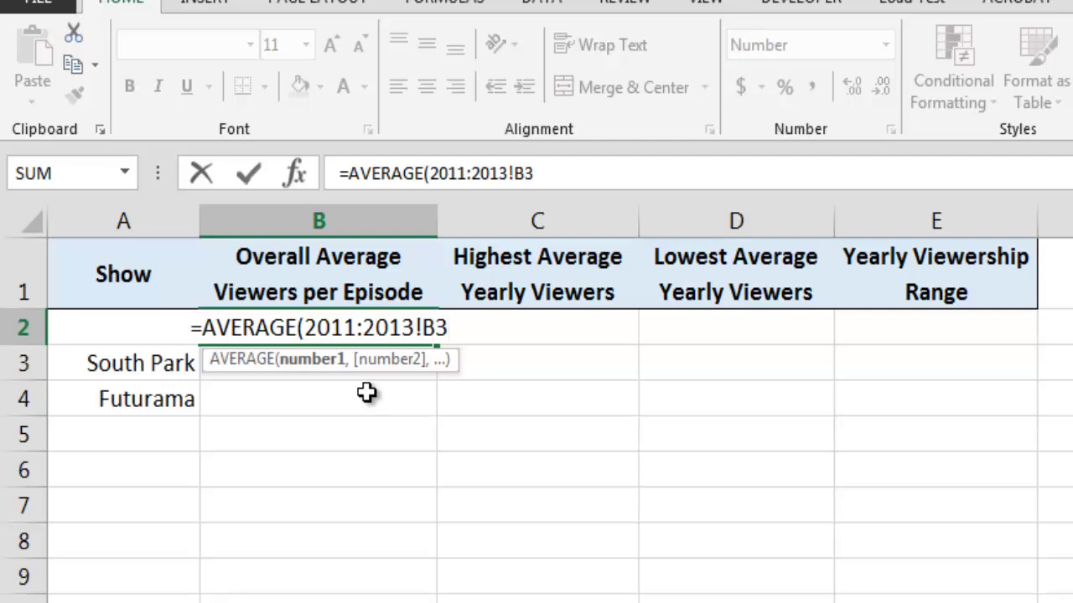
type(")")
key("Return")
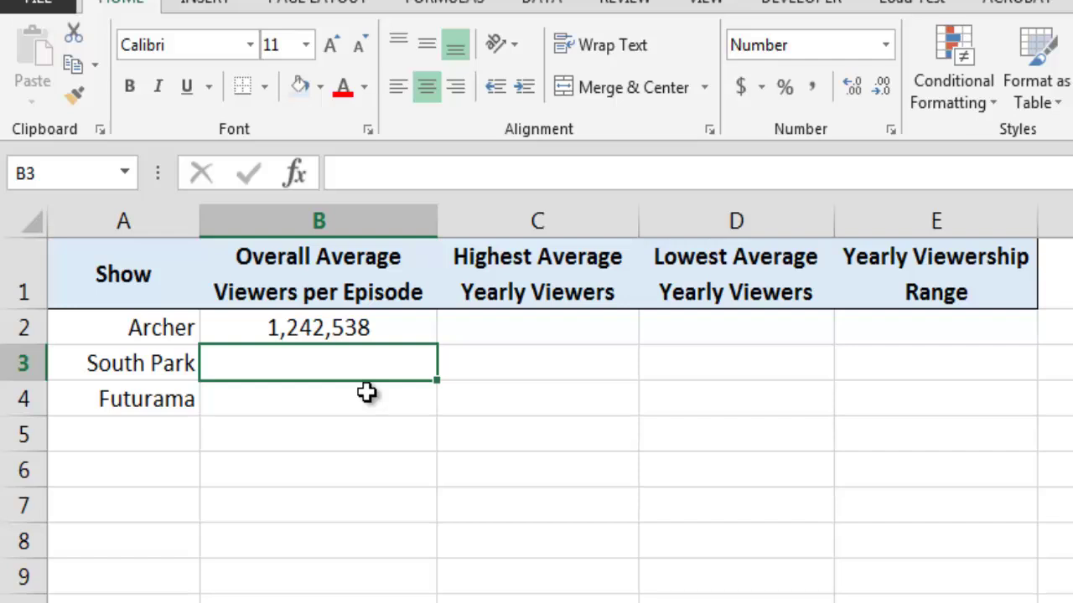
Fill Archer's overall average formula from B2 down to B4 for South Park and Futurama.
left_click(395, 333)
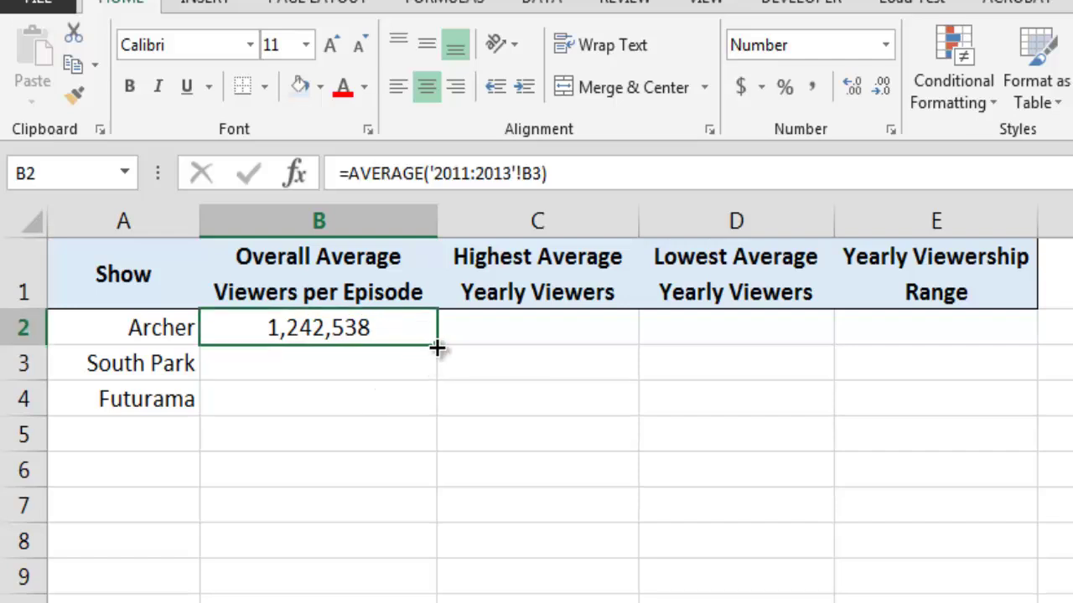
left_click_drag(437, 347, 431, 417)
left_click(405, 459)
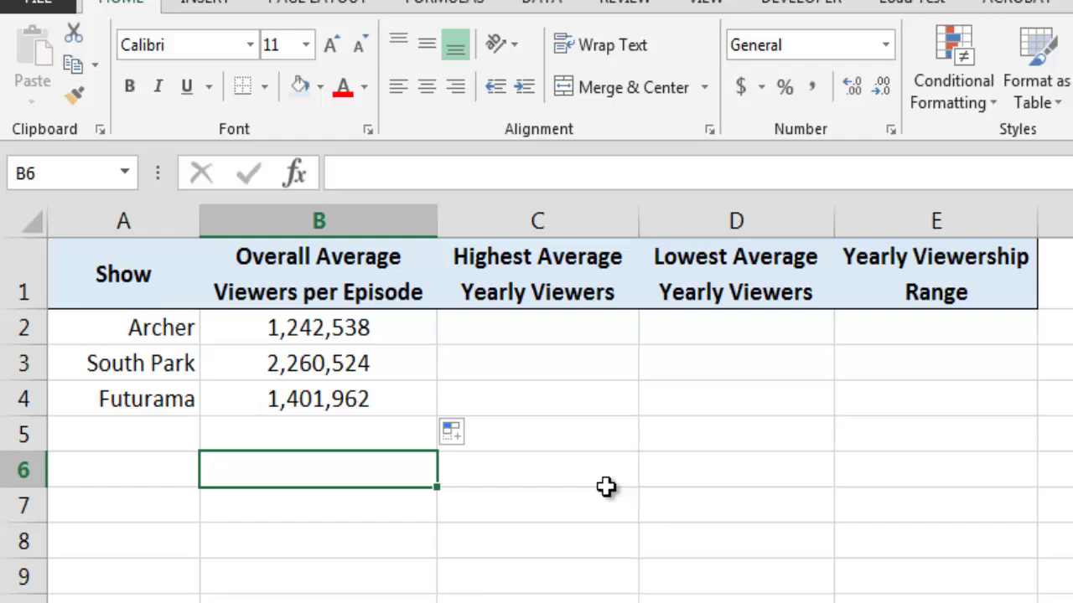
Copy the 3-D reference '2011:2013'!B3 out of the AVERAGE formula in cell B2, leaving that formula as it is.
left_click(418, 329)
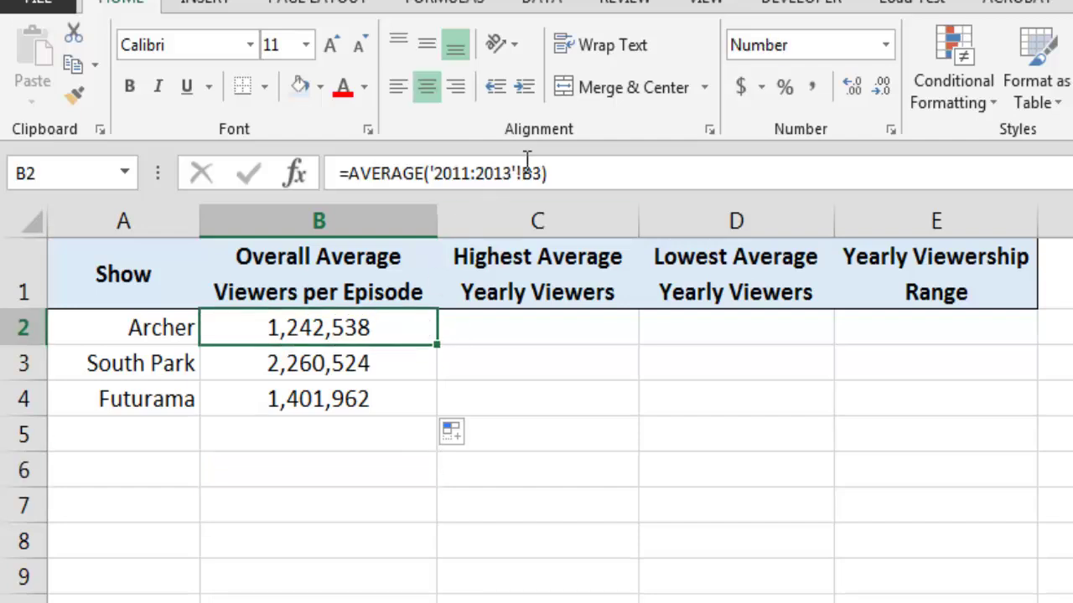
left_click_drag(543, 173, 438, 172)
key("ctrl+c")
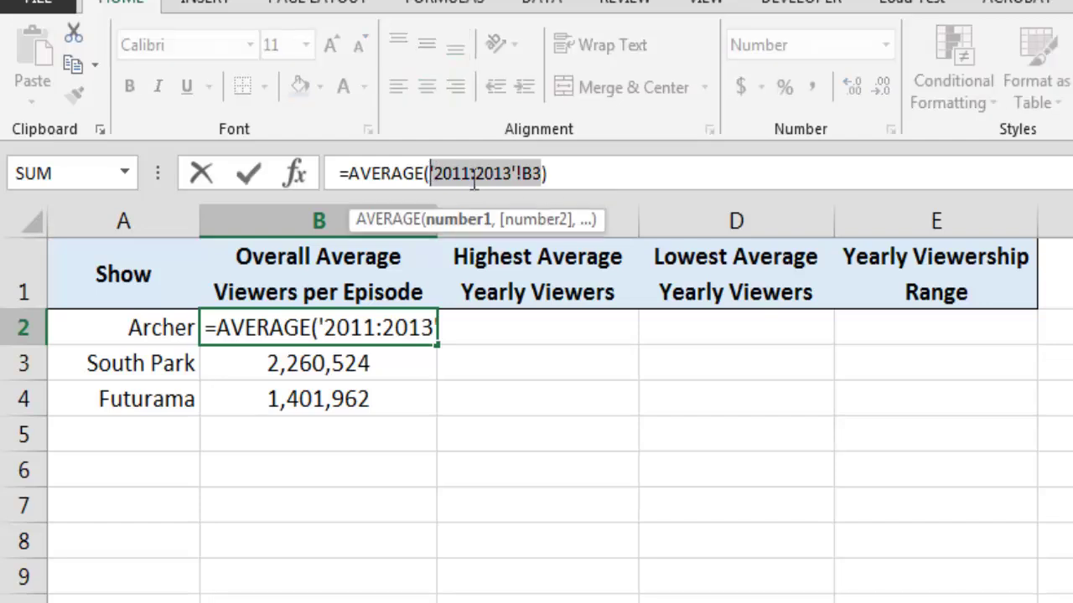
key("Return")
Enter a MAX formula in C2 with the copied reference '2011:2013'!B3 for Archer's highest average yearly viewers.
left_click(469, 331)
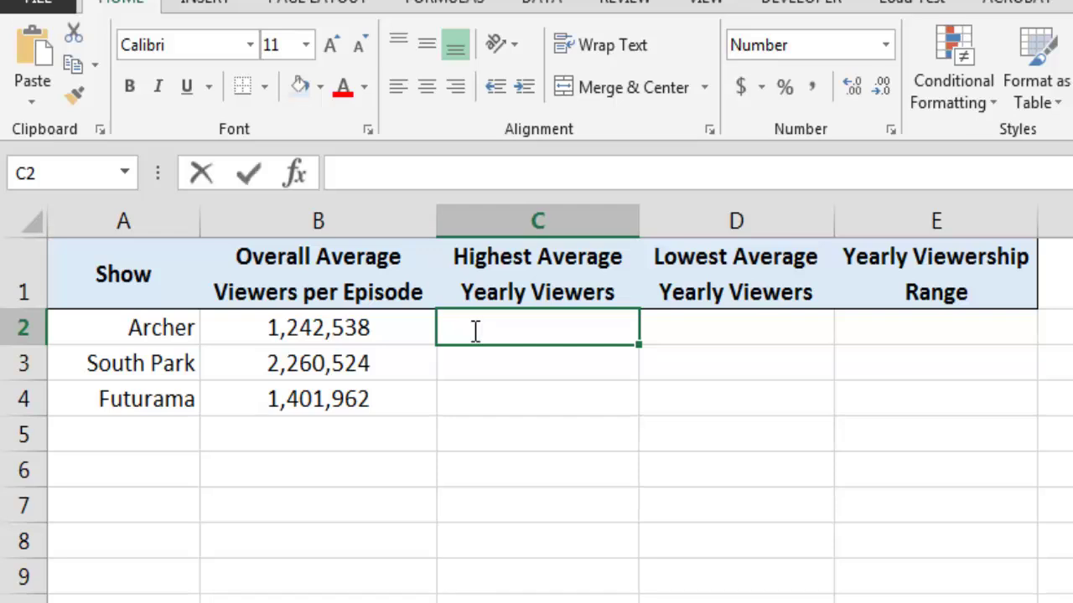
type("=MAX(")
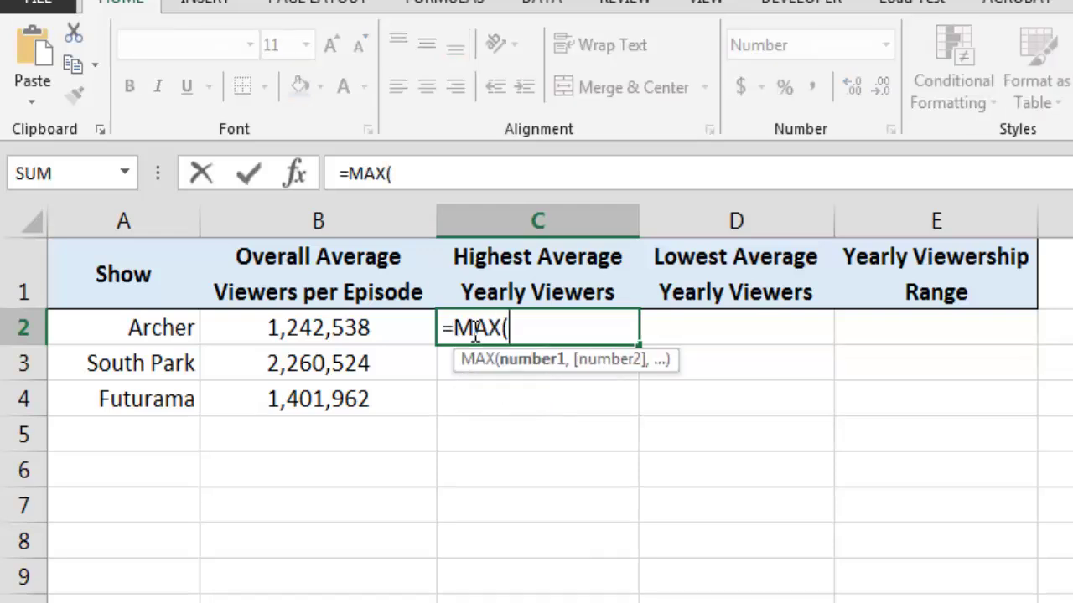
key("ctrl+v")
type(")")
key("Return")
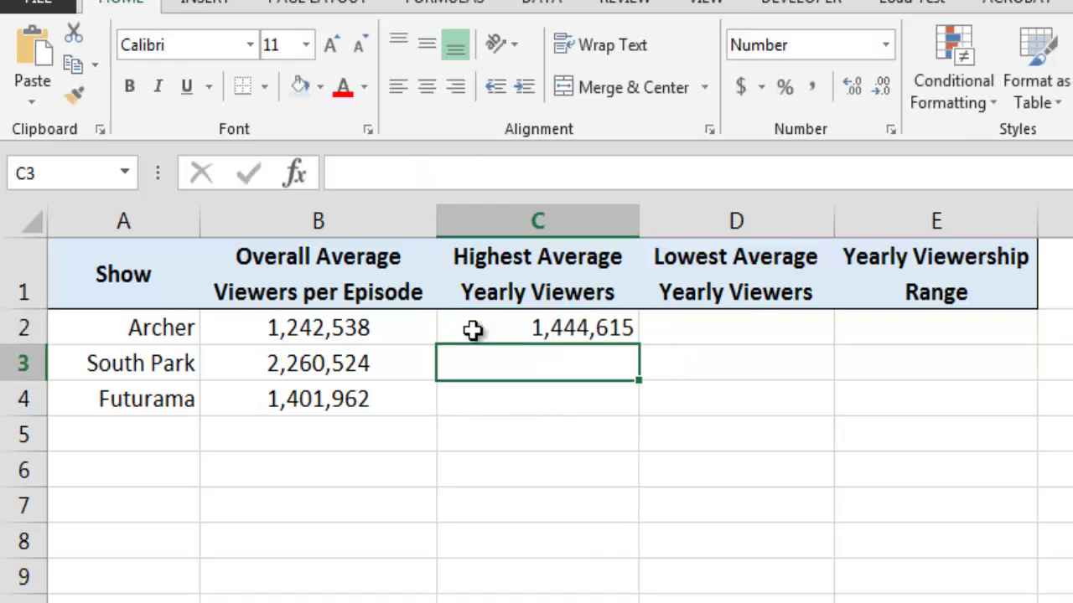
Enter a MIN formula in D2 with the copied reference '2011:2013'!B3 for Archer's lowest average yearly viewers.
left_click(731, 331)
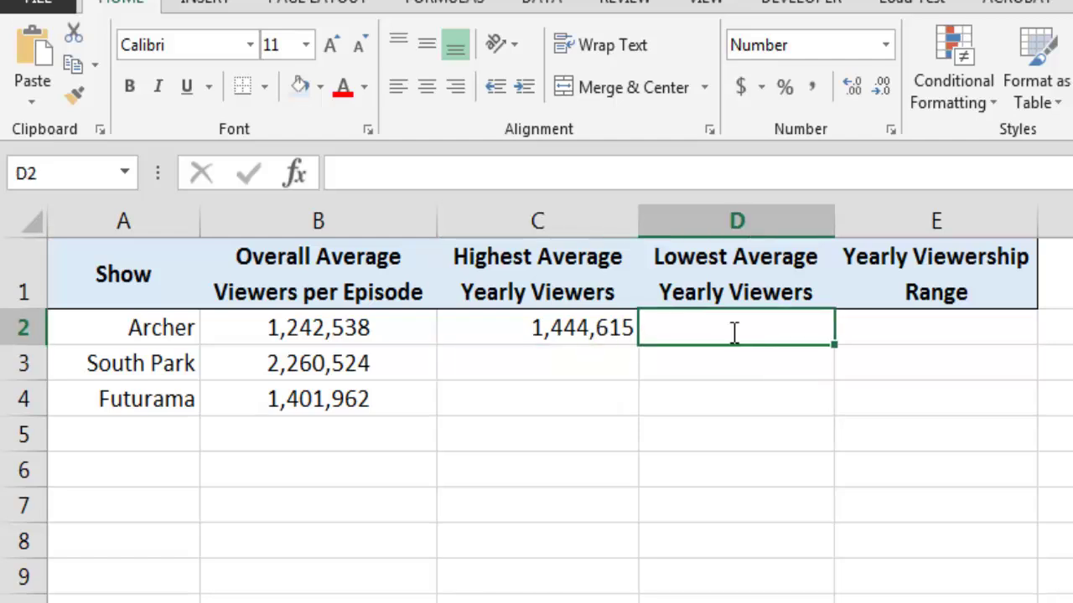
type("=MIN(")
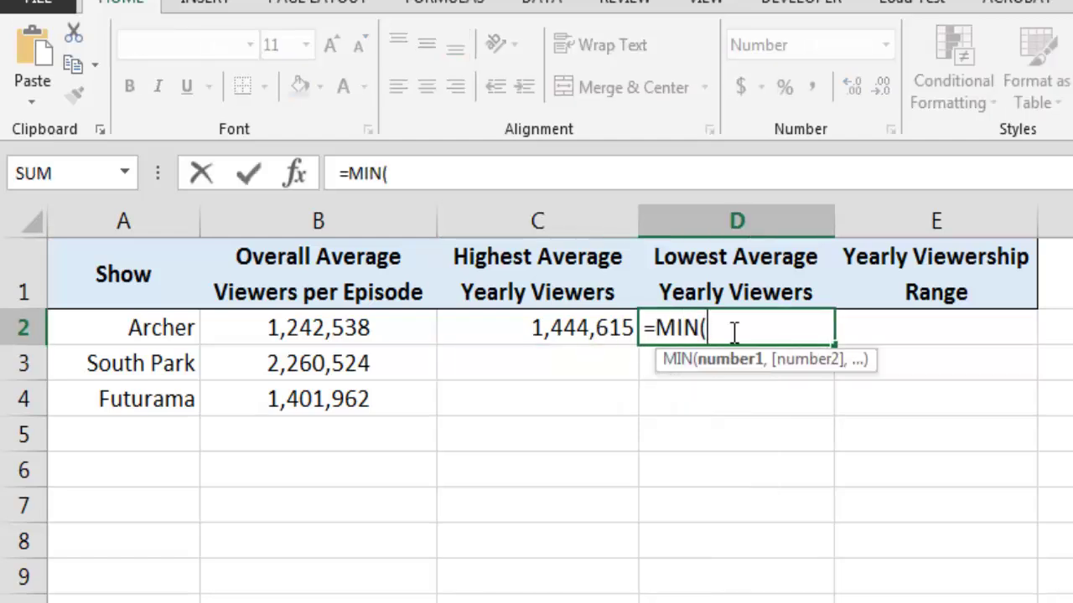
key("ctrl+v")
type(")")
key("Return")
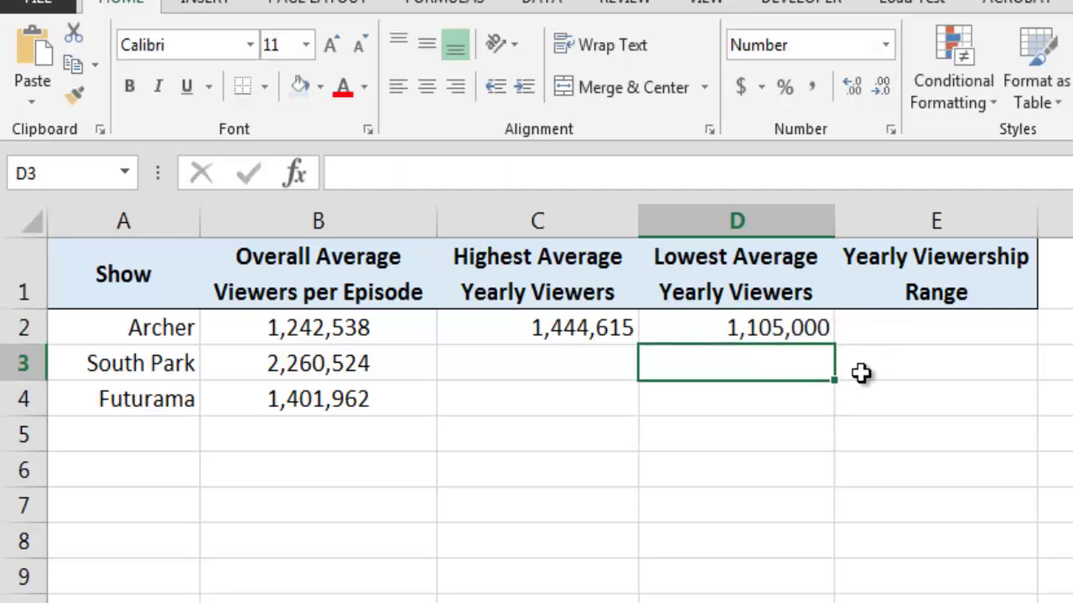
Enter the formula =C2-D2 in E2 for Archer's yearly viewership range.
left_click(901, 331)
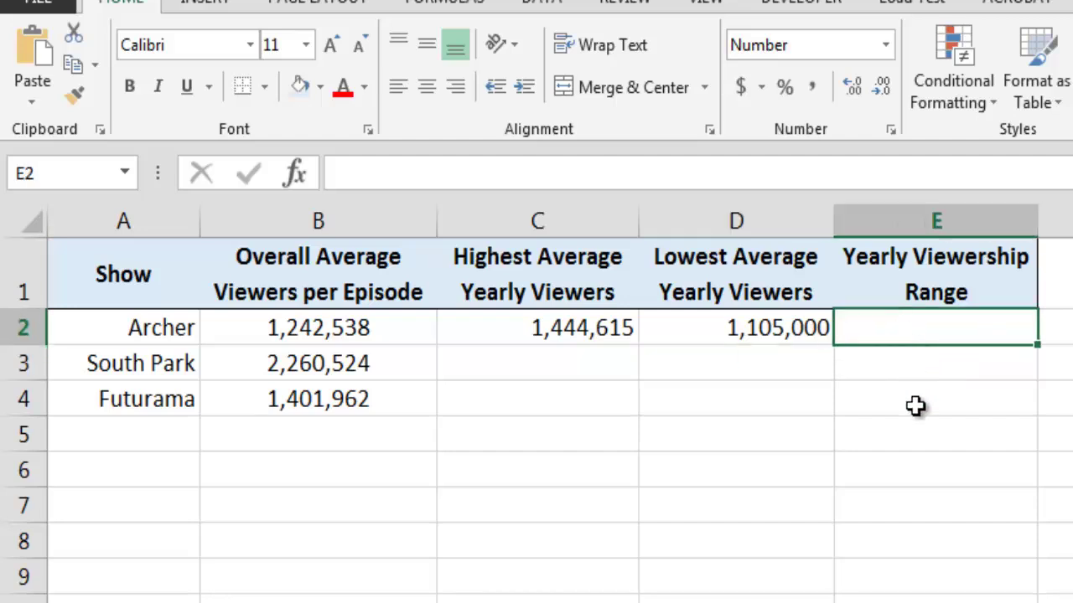
type("=")
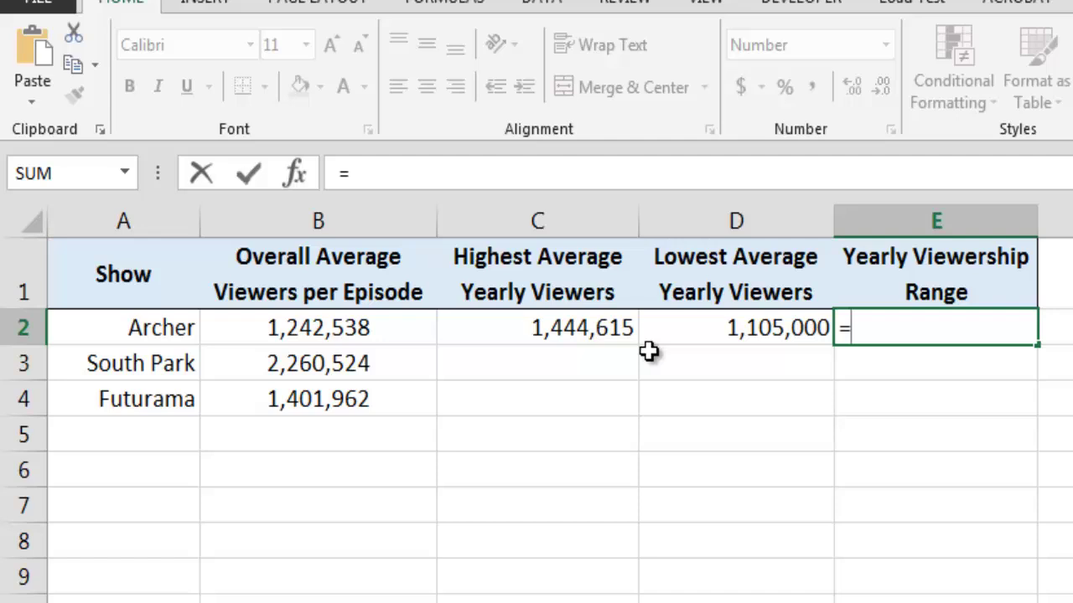
left_click(609, 329)
type("-")
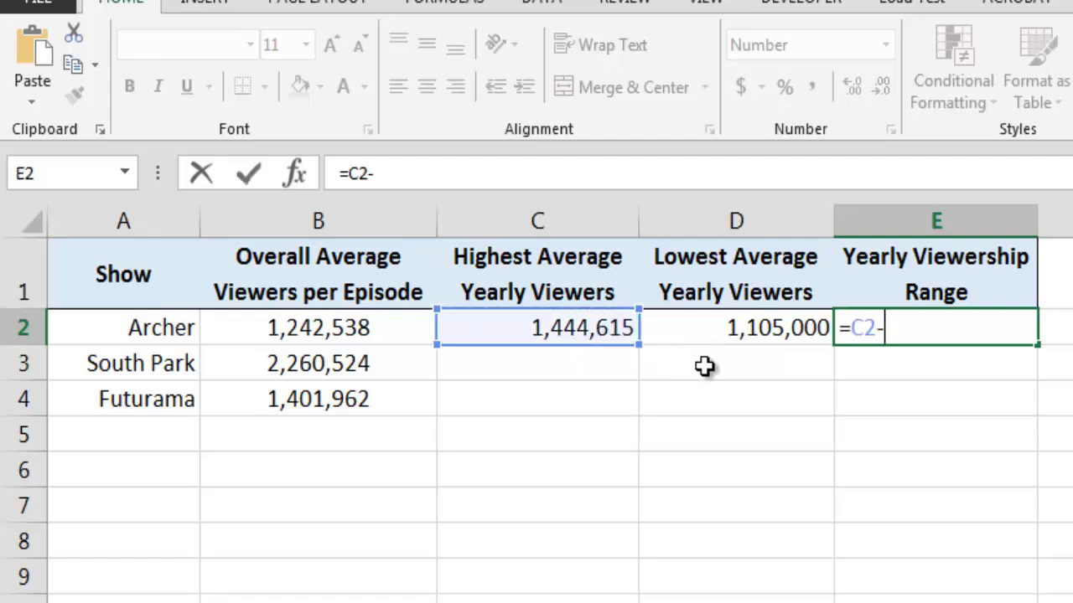
left_click(726, 328)
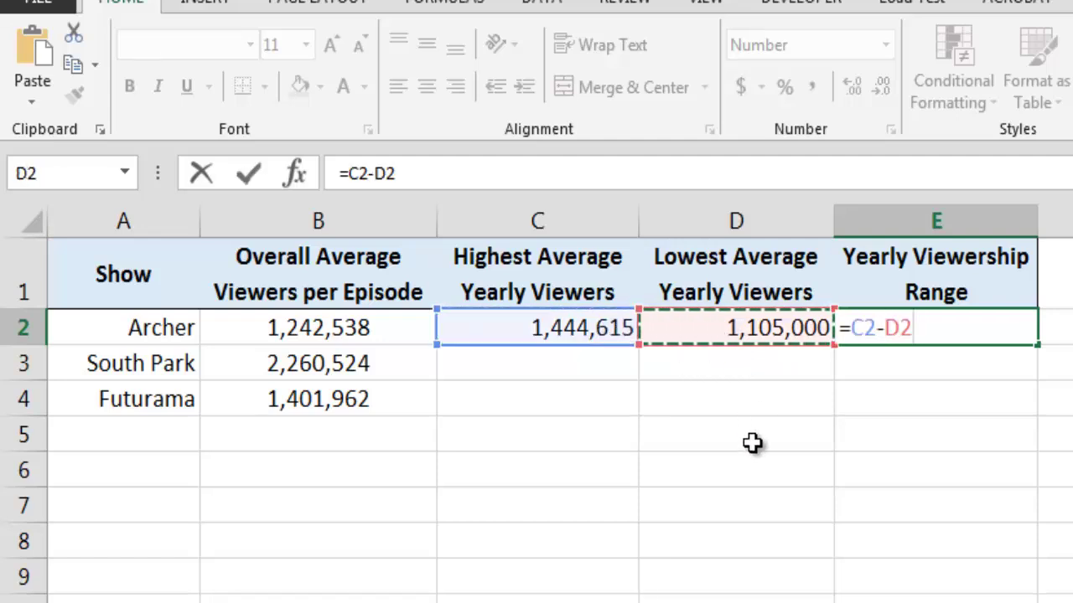
key("Return")
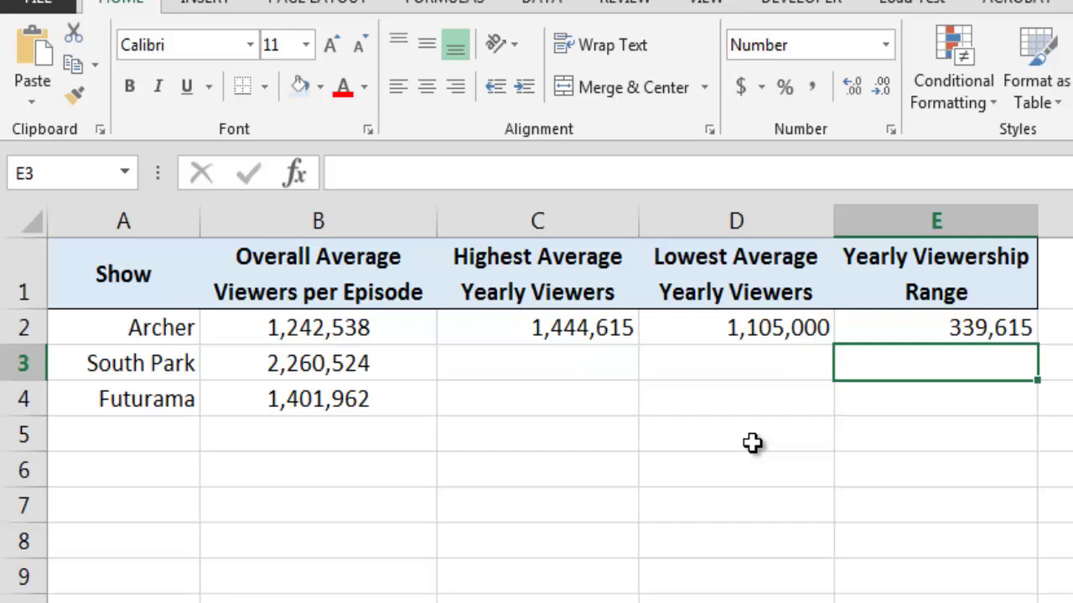
Fill the highest, lowest and range formulas in C2:E2 down to row 4 for South Park and Futurama.
left_click_drag(630, 336, 913, 340)
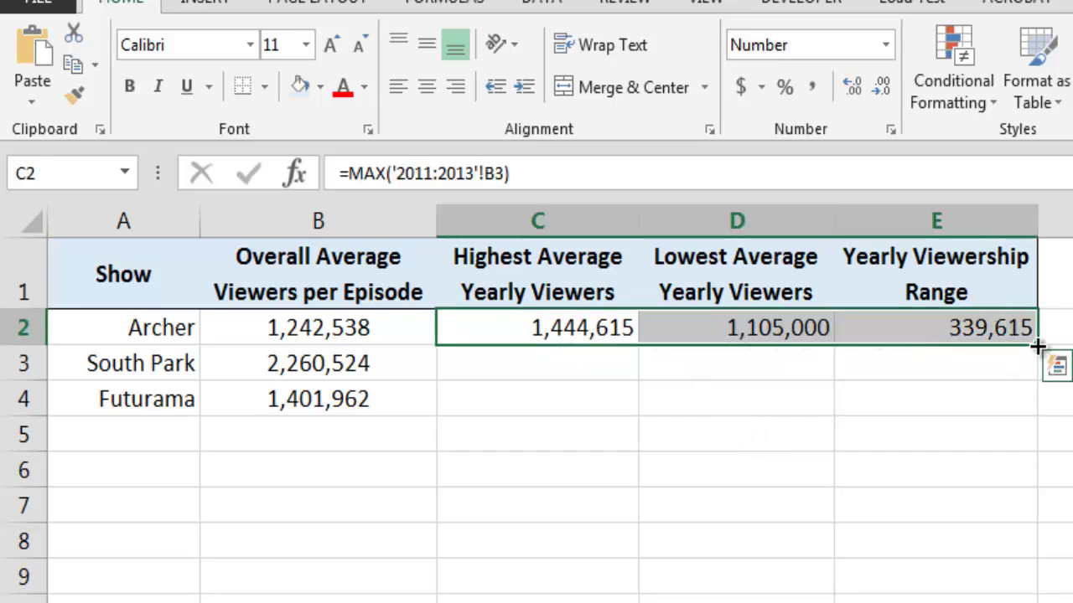
left_click_drag(1034, 366, 1034, 414)
left_click(1028, 496)
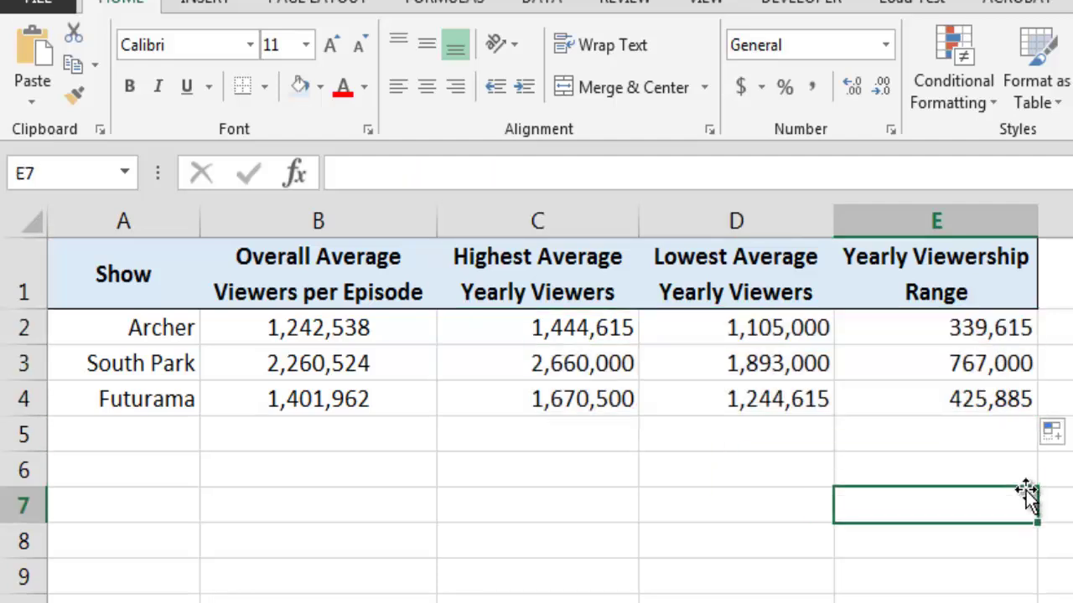
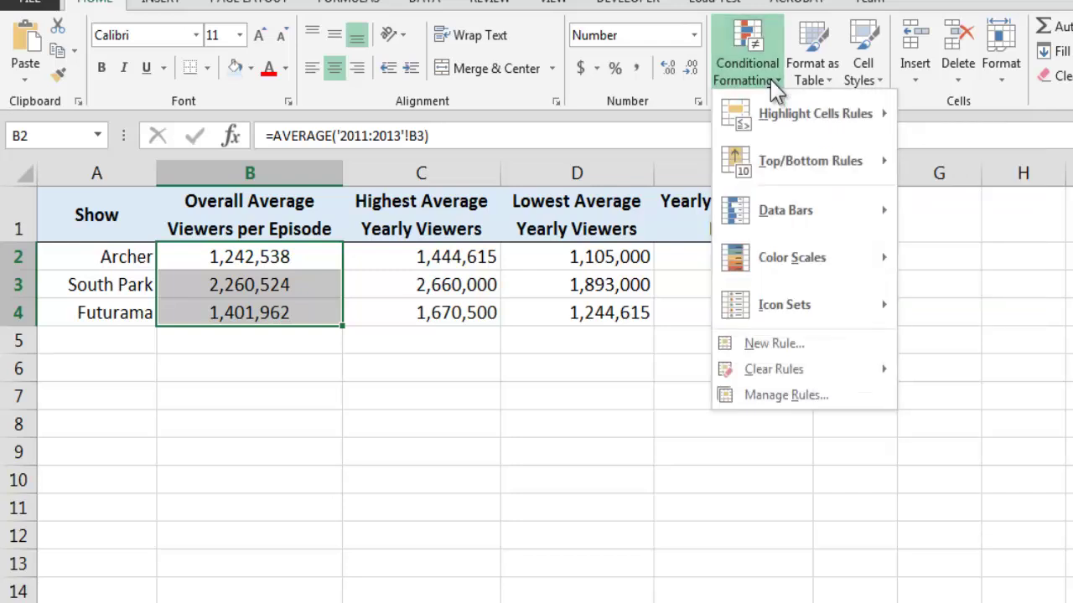
Apply green gradient-fill data bars to the overall averages in B2:B4.
mouse_move(833, 217)
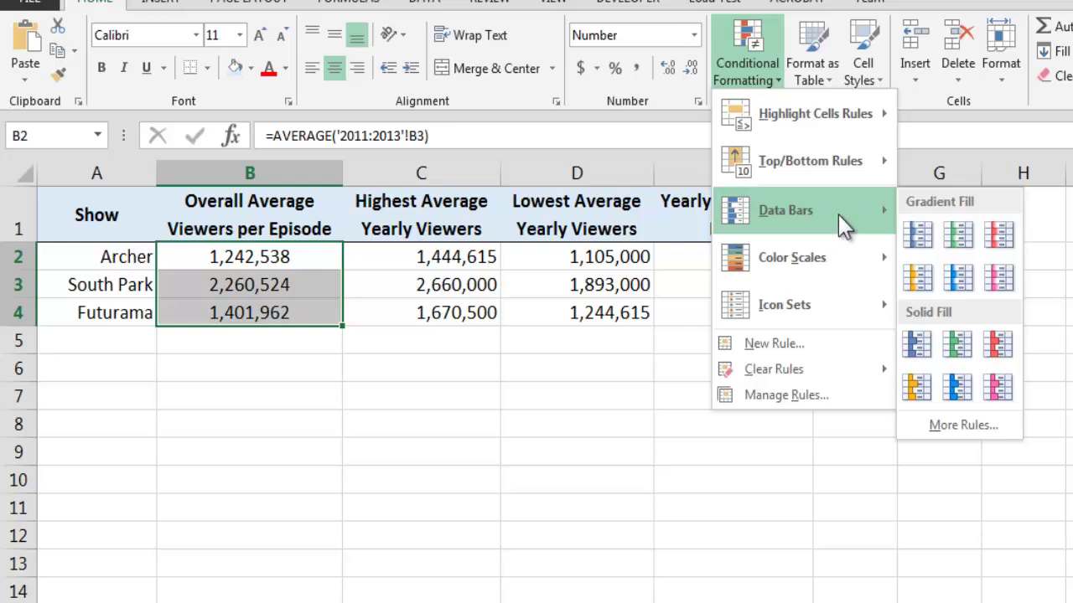
left_click(966, 238)
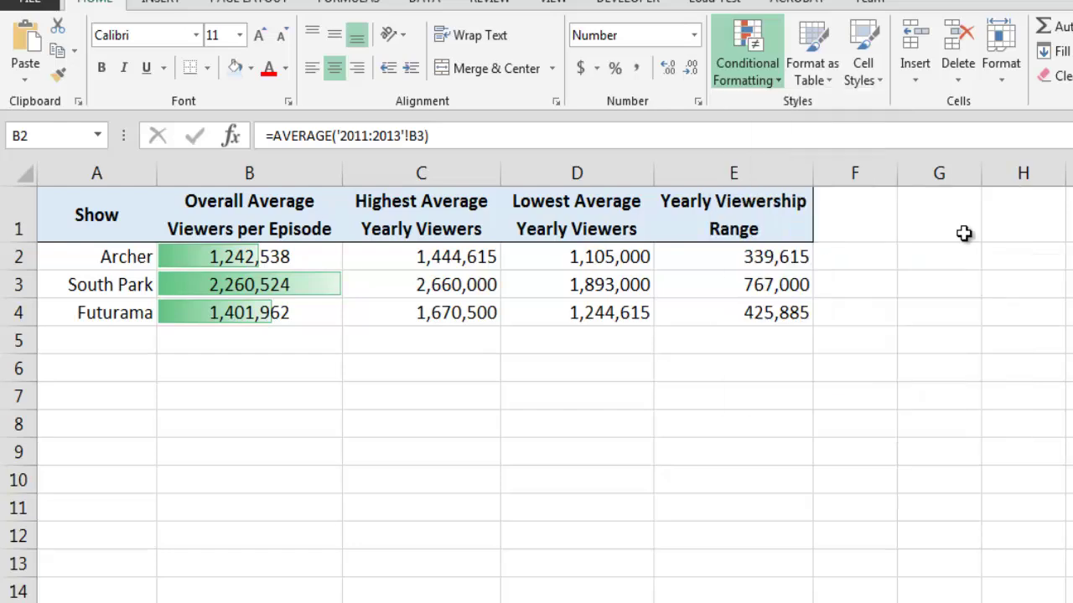
left_click(340, 397)
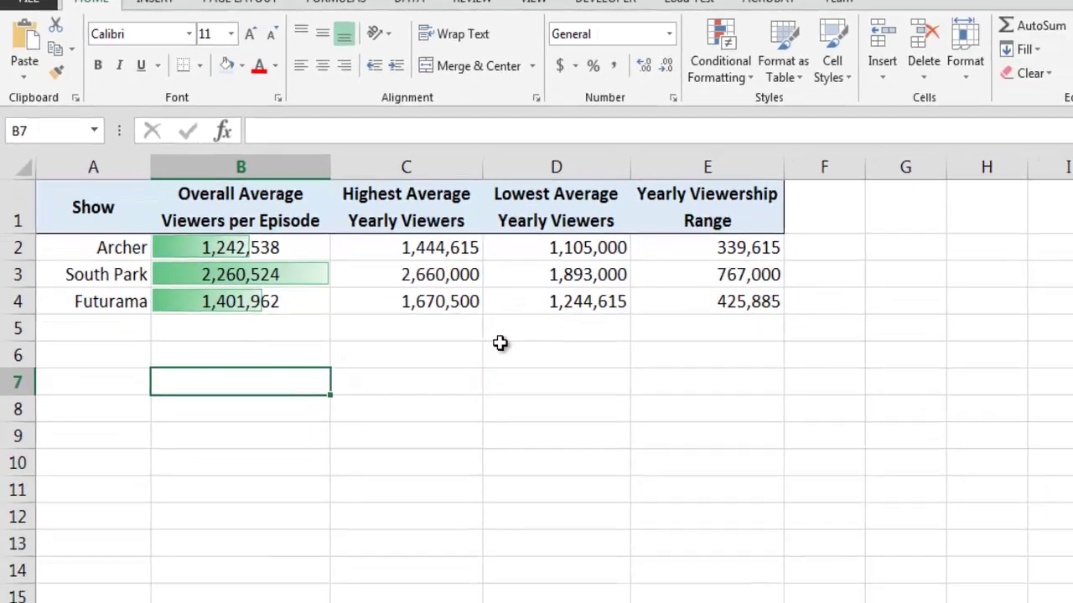
Start a Greater Than highlight rule on the yearly viewership ranges in E2:E4 with a threshold of 500000.
left_click_drag(646, 249, 647, 301)
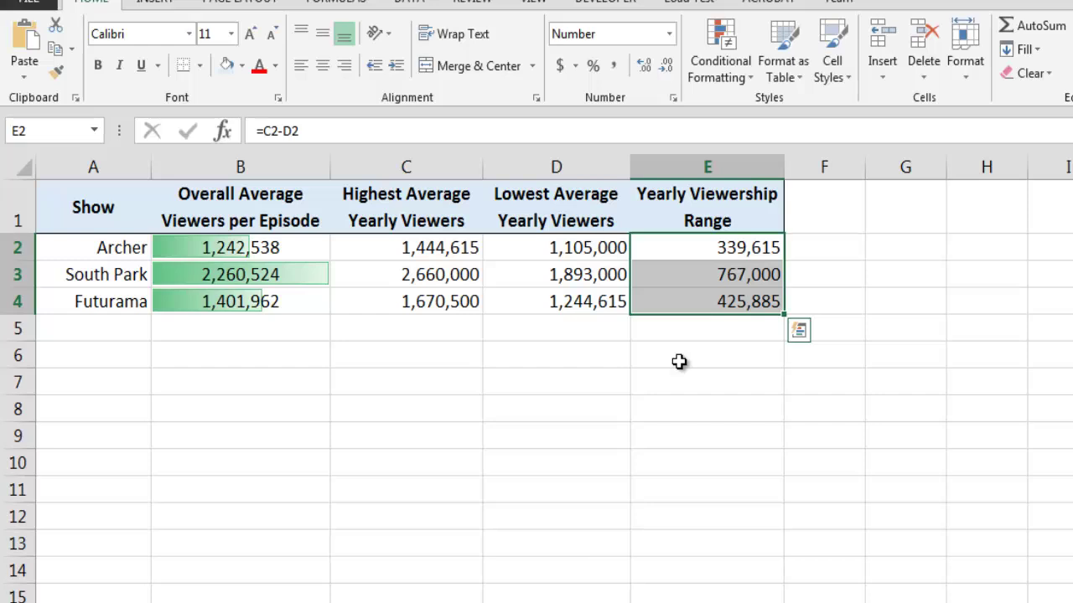
left_click(743, 78)
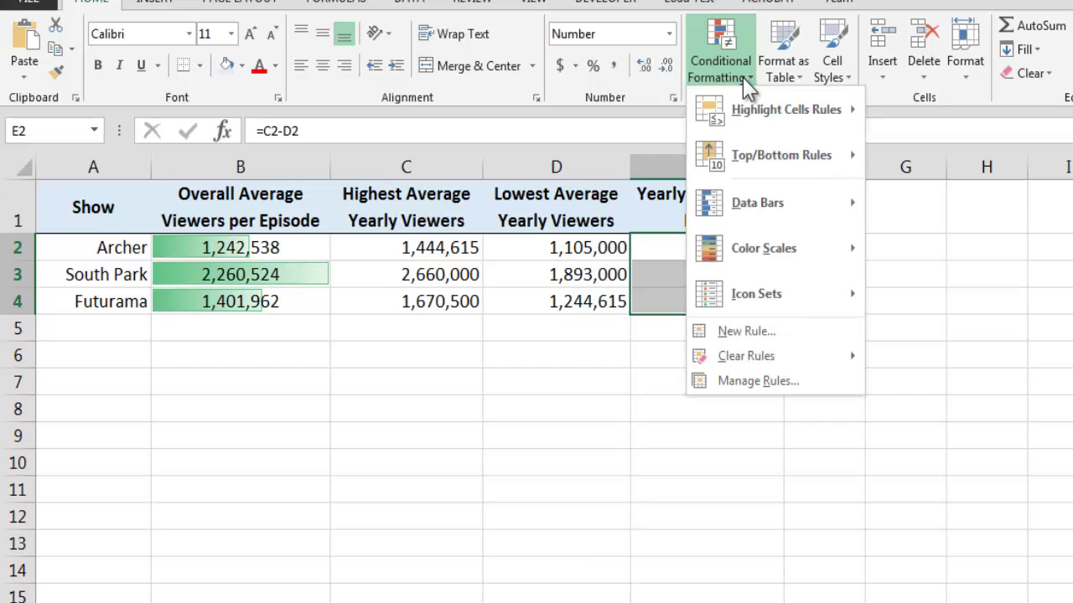
mouse_move(824, 124)
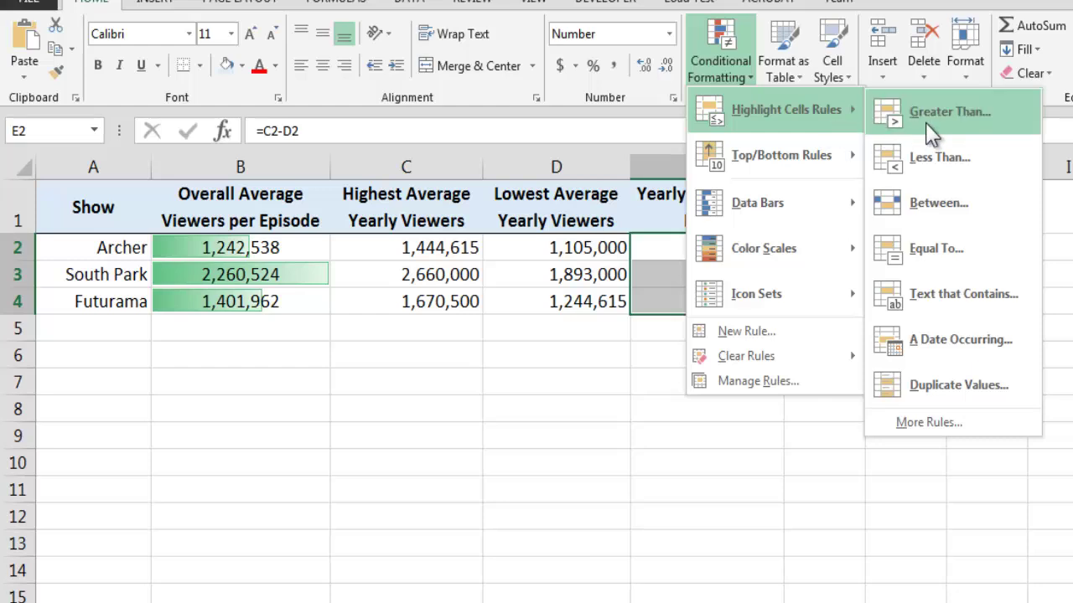
left_click(972, 126)
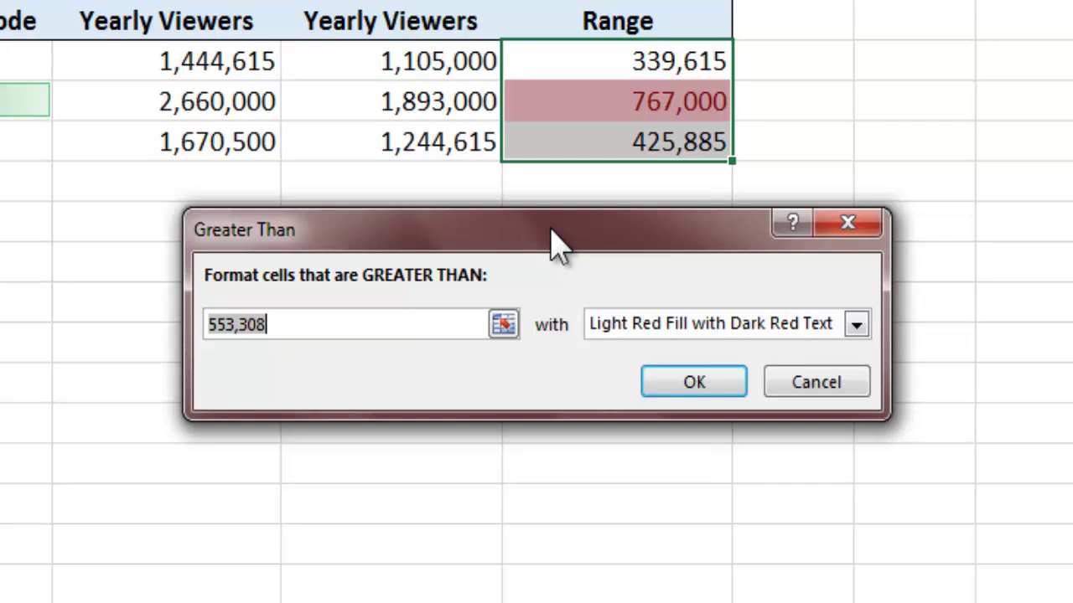
key("BackSpace")
key("BackSpace")
key("BackSpace")
key("BackSpace")
key("BackSpace")
key("BackSpace")
type("00000")
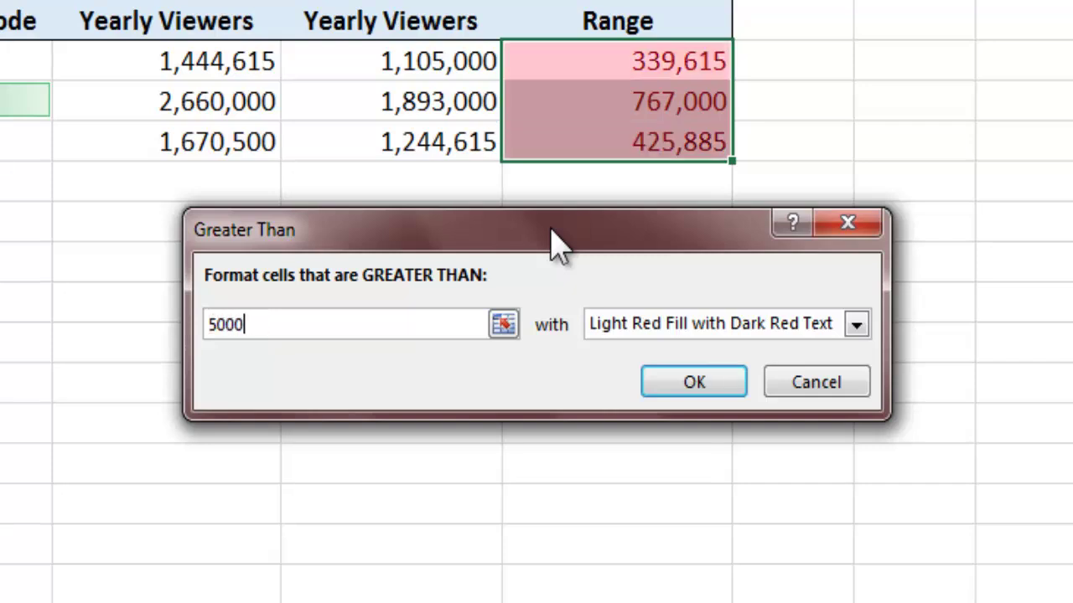
Choose Light Red Fill as the Greater Than rule's format and apply the rule.
left_click(858, 325)
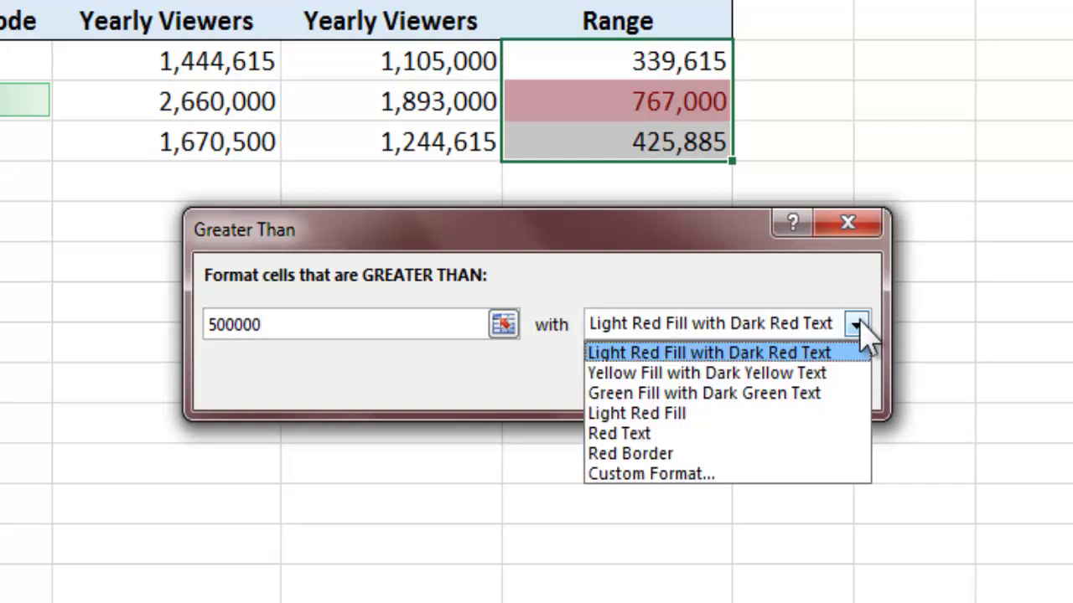
left_click(711, 414)
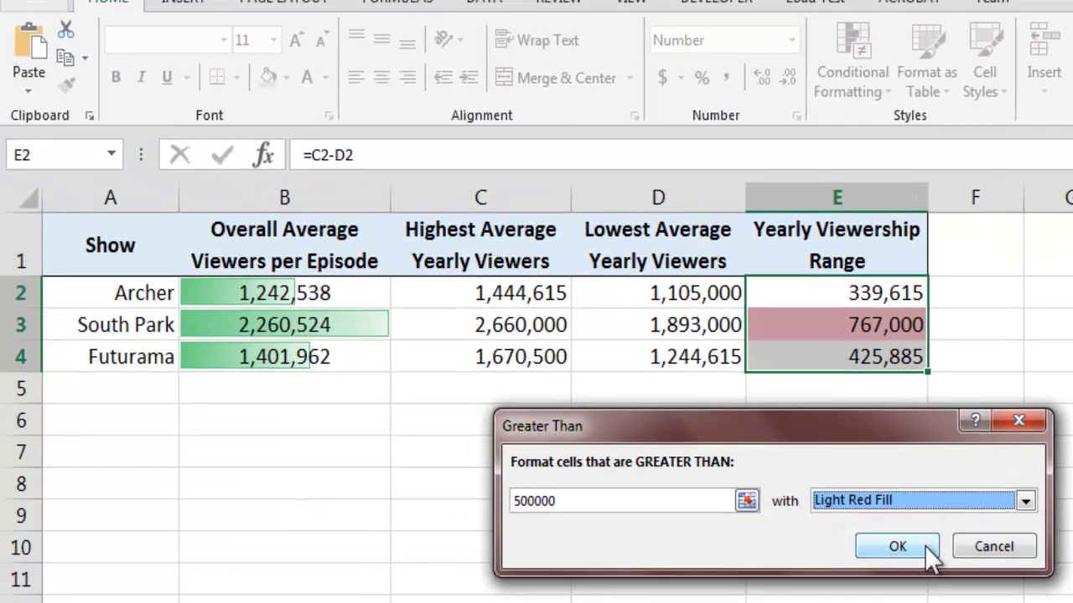
left_click(927, 548)
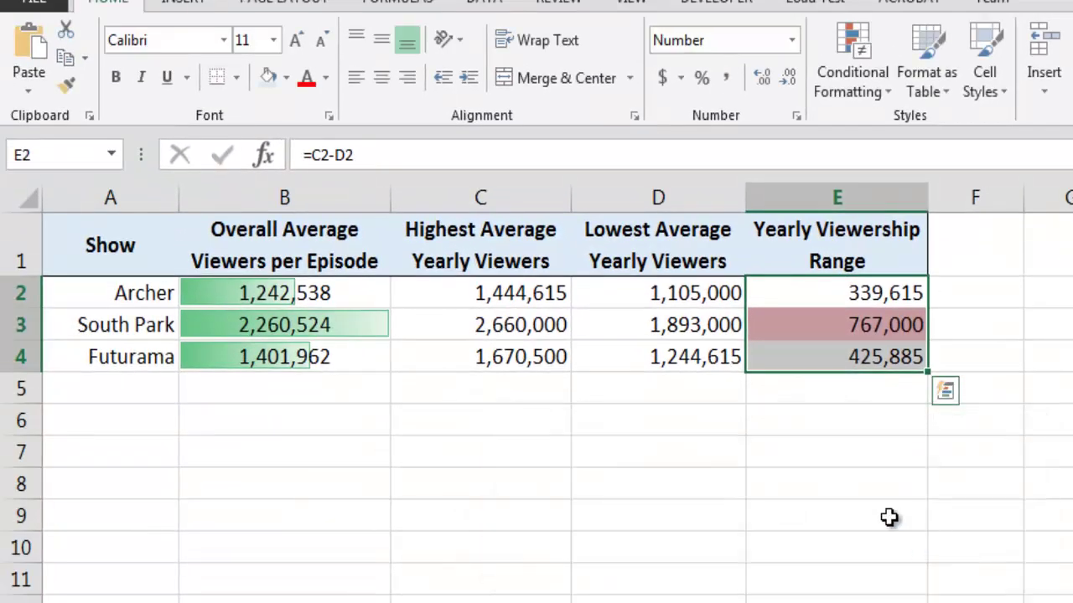
left_click(889, 517)
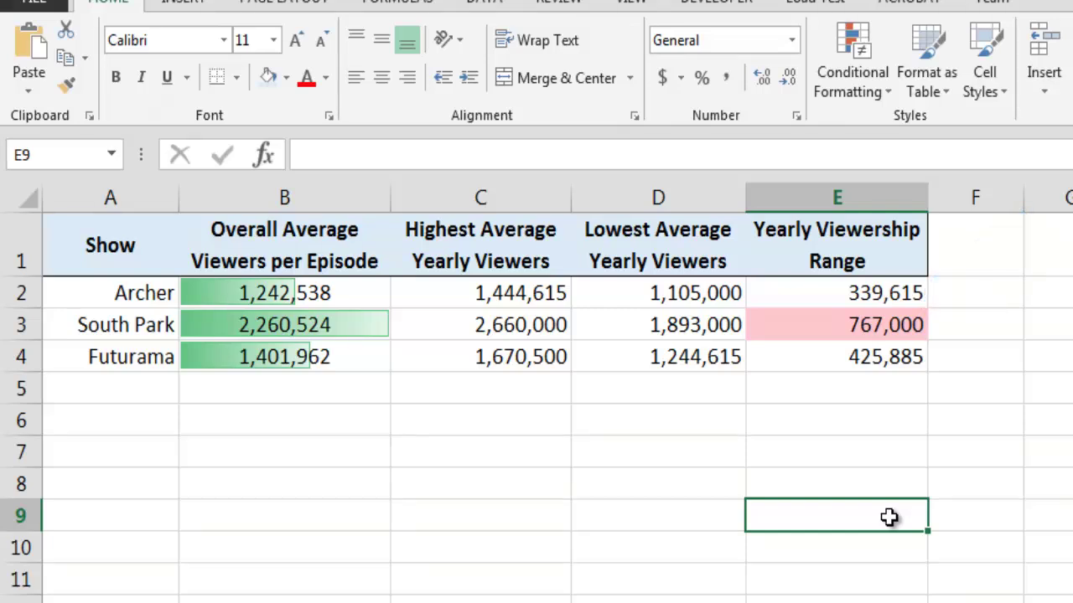
Test the highlight rule by entering 600000 as Archer's range in E2, and undo that entry.
left_click(881, 291)
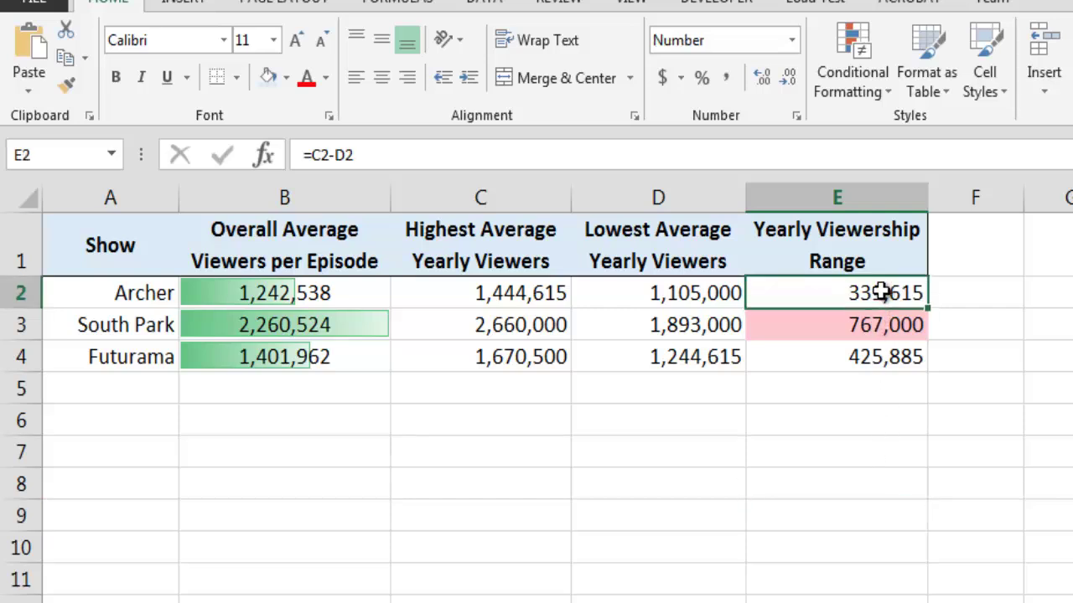
type("600")
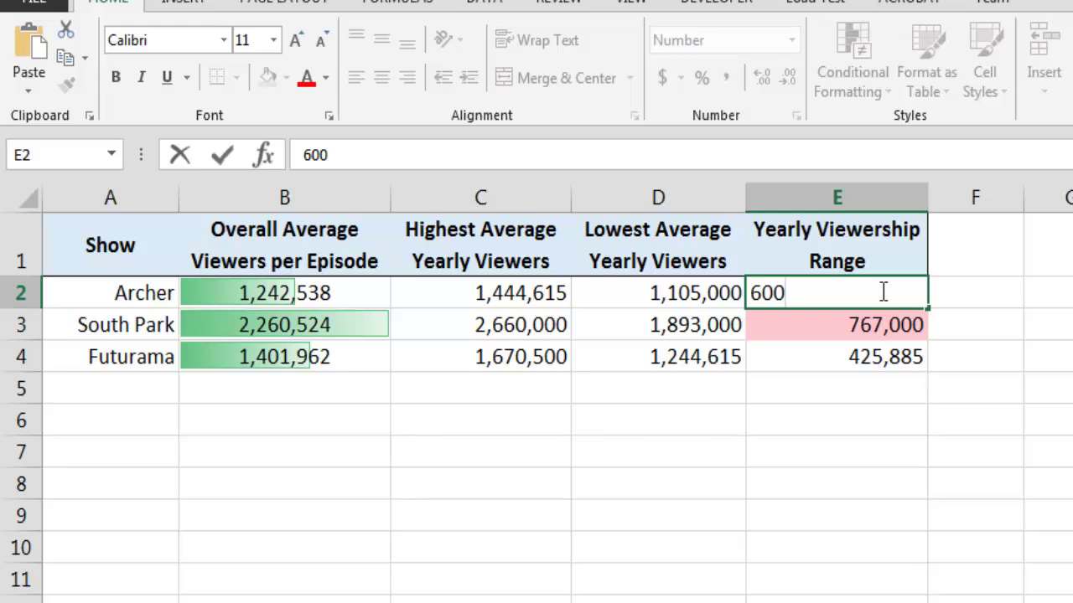
type("000")
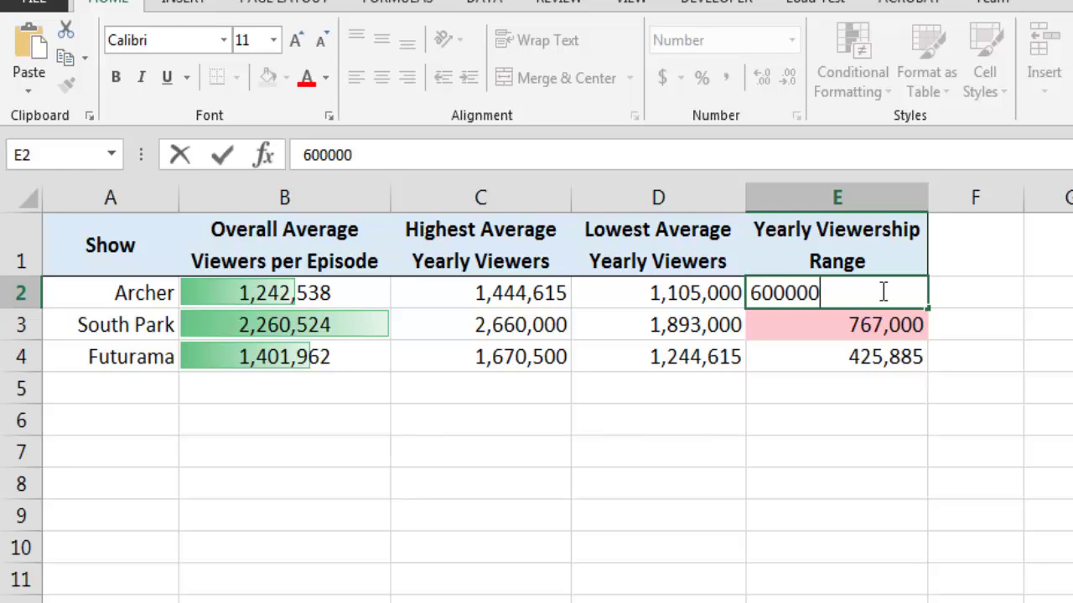
key("Return")
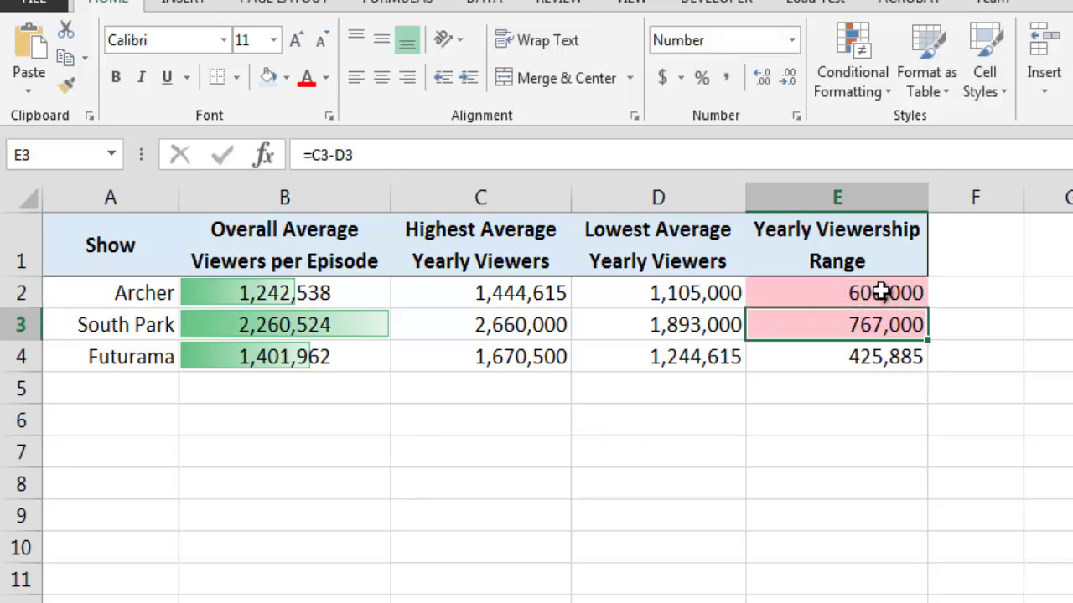
left_click(875, 448)
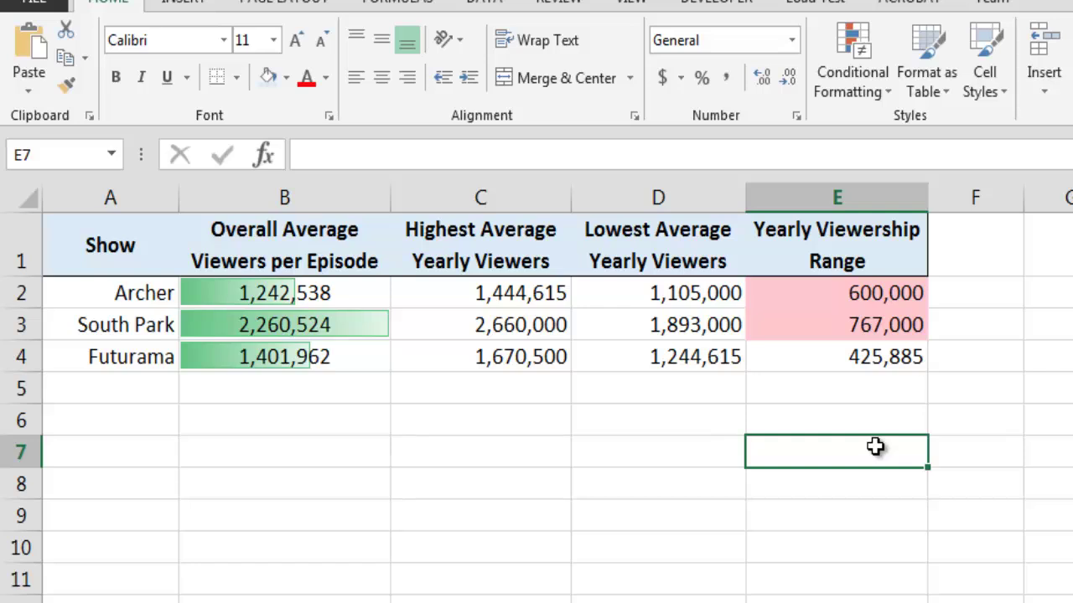
key("ctrl+z")
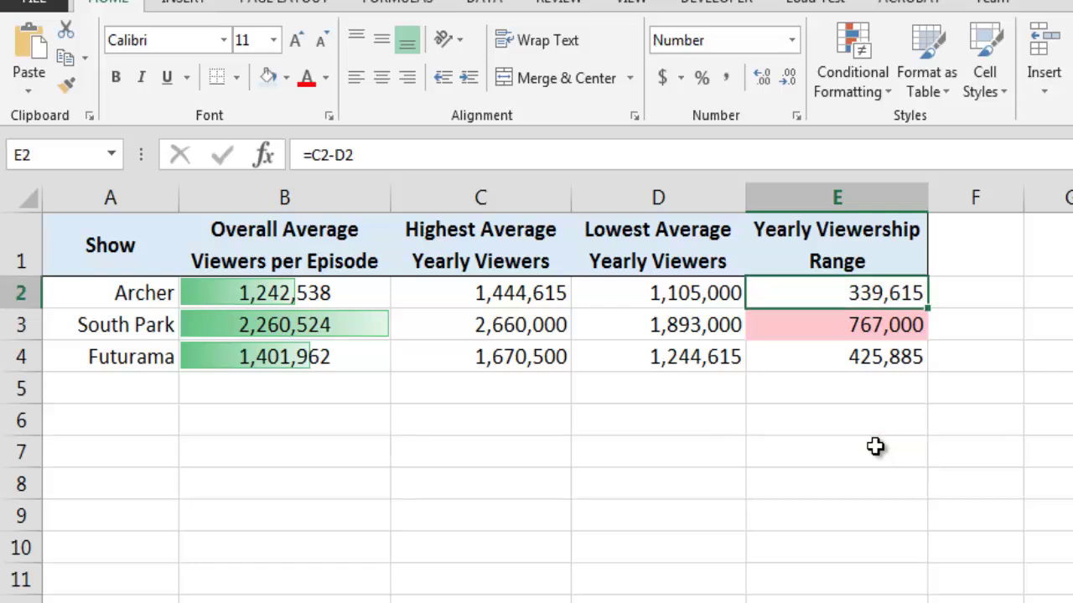
left_click(874, 448)
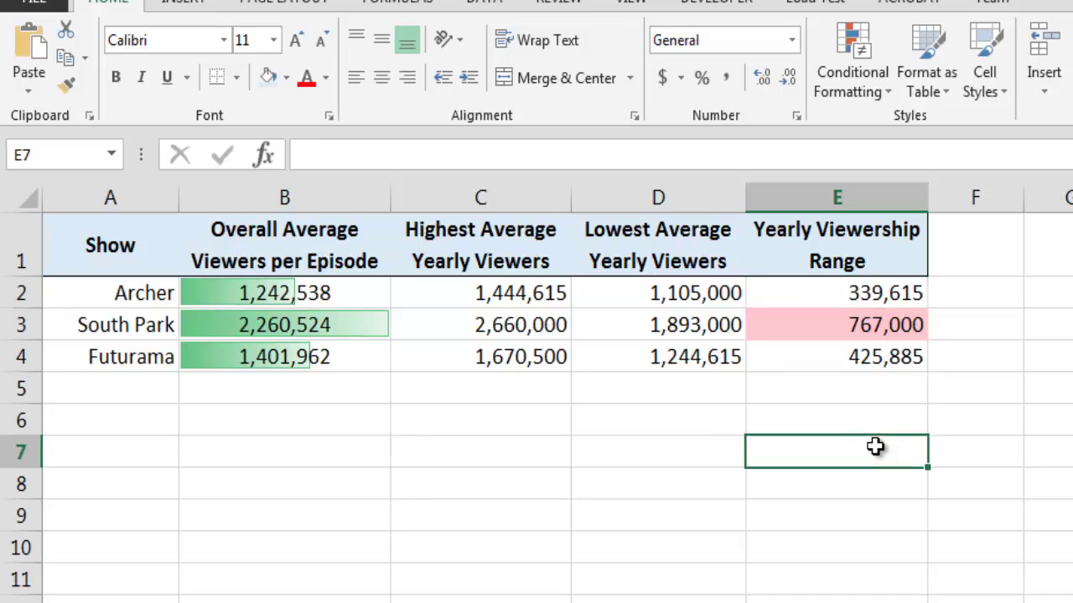